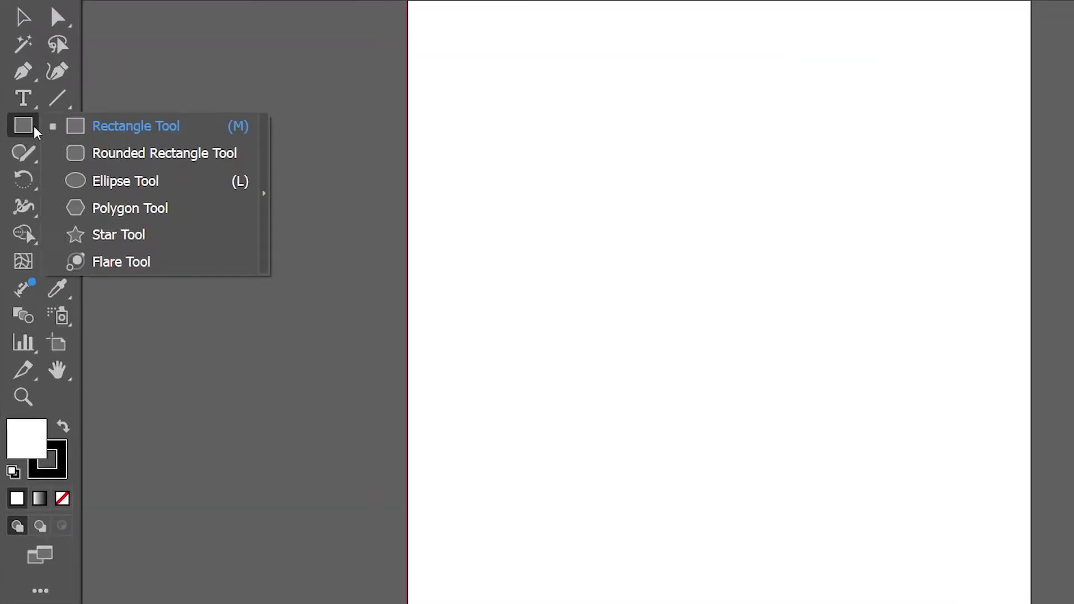
# - Draw a 458 px square, pinch its bottom into a trapezoid, and round all its corners
pyautogui.moveTo(475, 207); pyautogui.dragTo(631, 402)
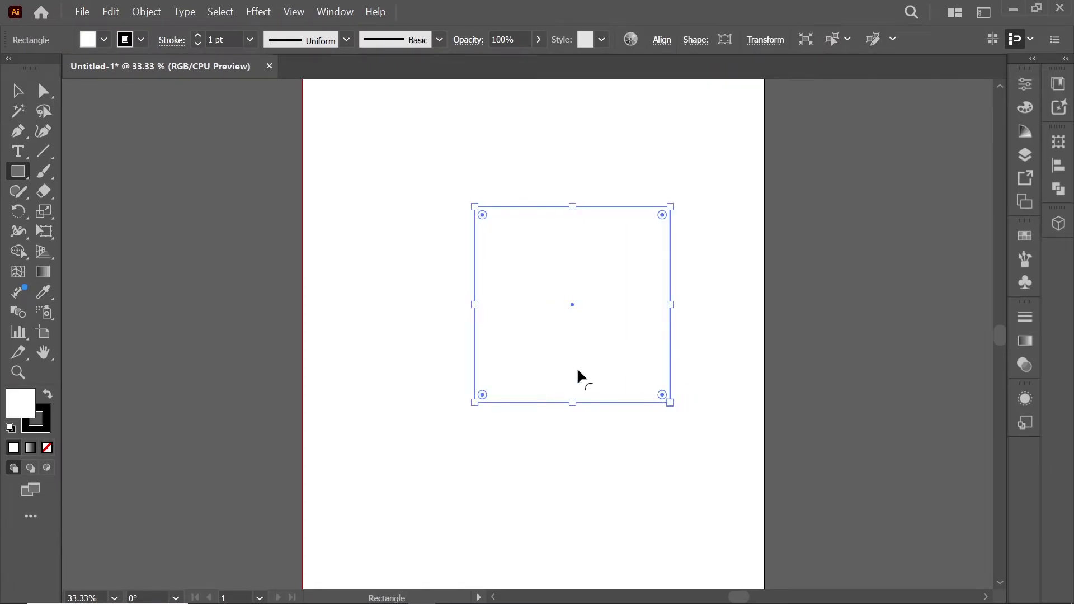
pyautogui.press('e')
pyautogui.moveTo(670, 403); pyautogui.dragTo(629, 403)
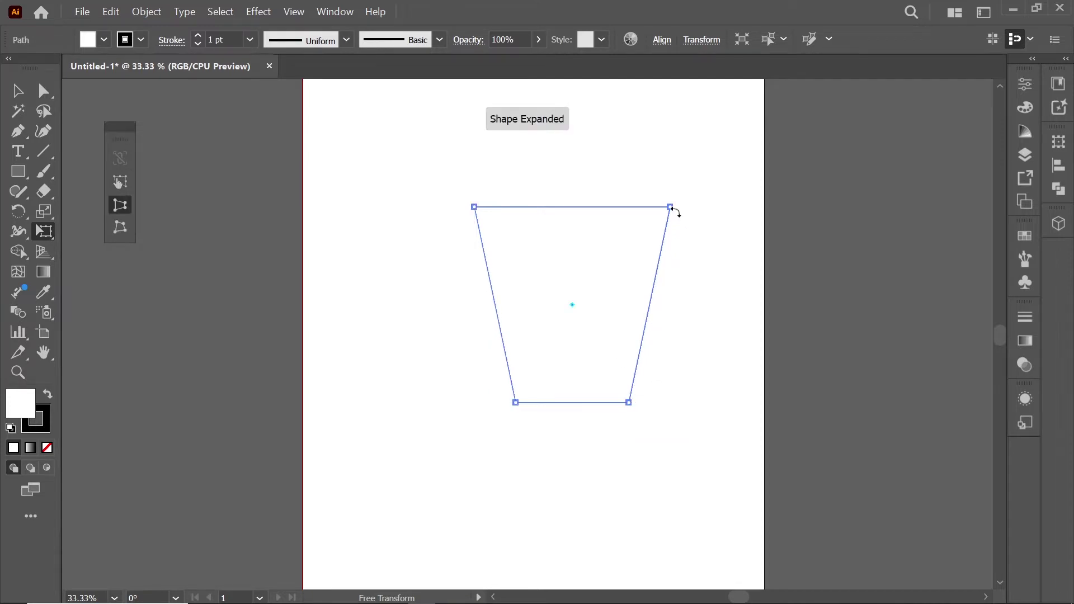
pyautogui.press('a')
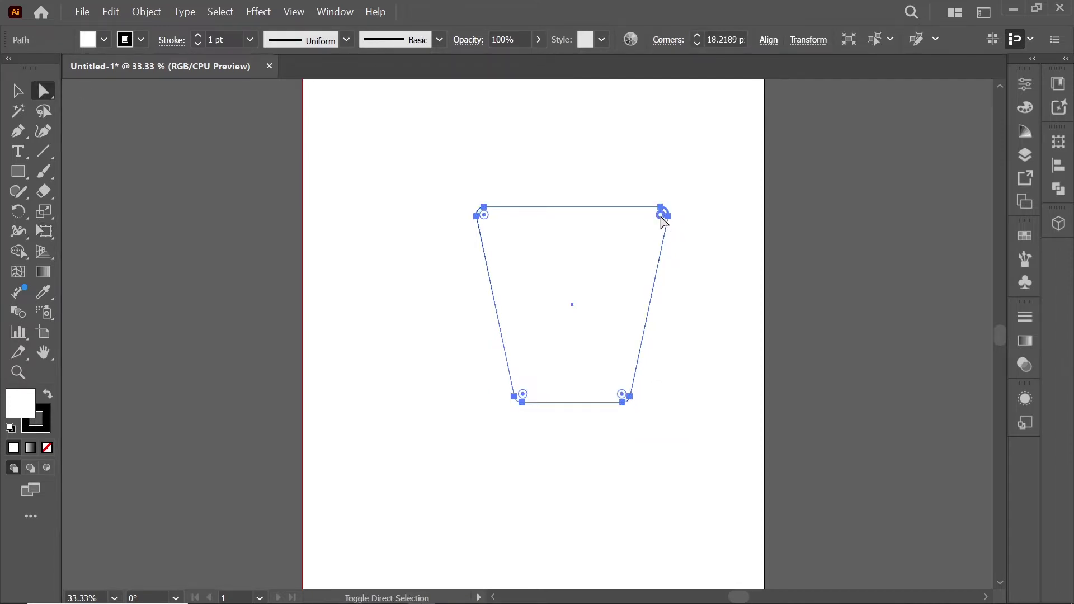
pyautogui.moveTo(662, 220); pyautogui.dragTo(698, 240)
pyautogui.click(665, 380)
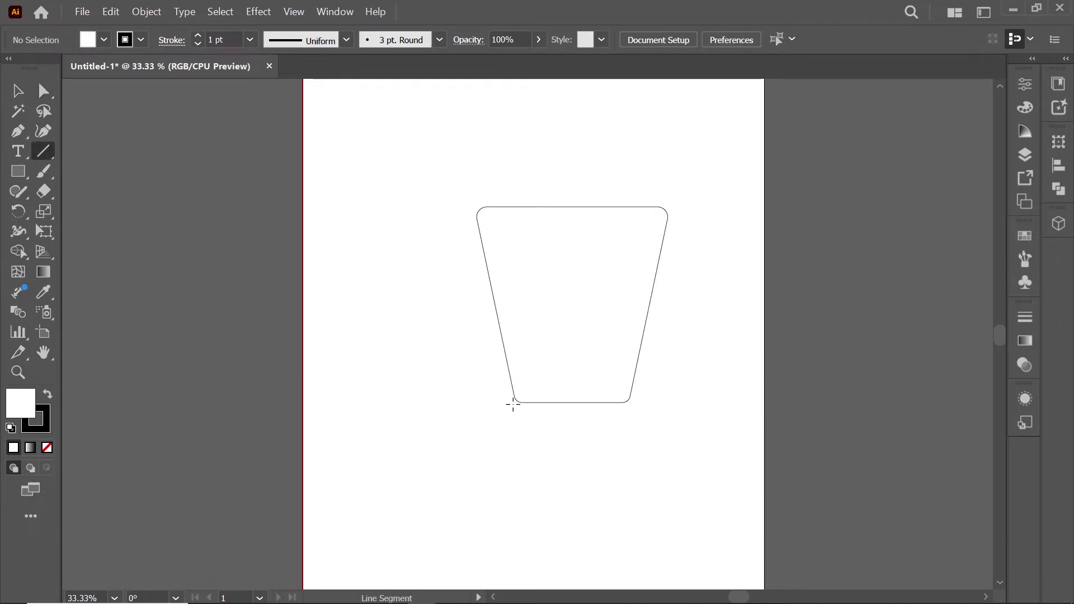
# - Draw a horizontal line across the lower part of the bottle body
pyautogui.moveTo(507, 365); pyautogui.dragTo(636, 365)
pyautogui.press('a')
pyautogui.click(672, 369)
pyautogui.scroll(1, 672, 369)
pyautogui.scroll(1, 583, 386)
pyautogui.click(512, 336)
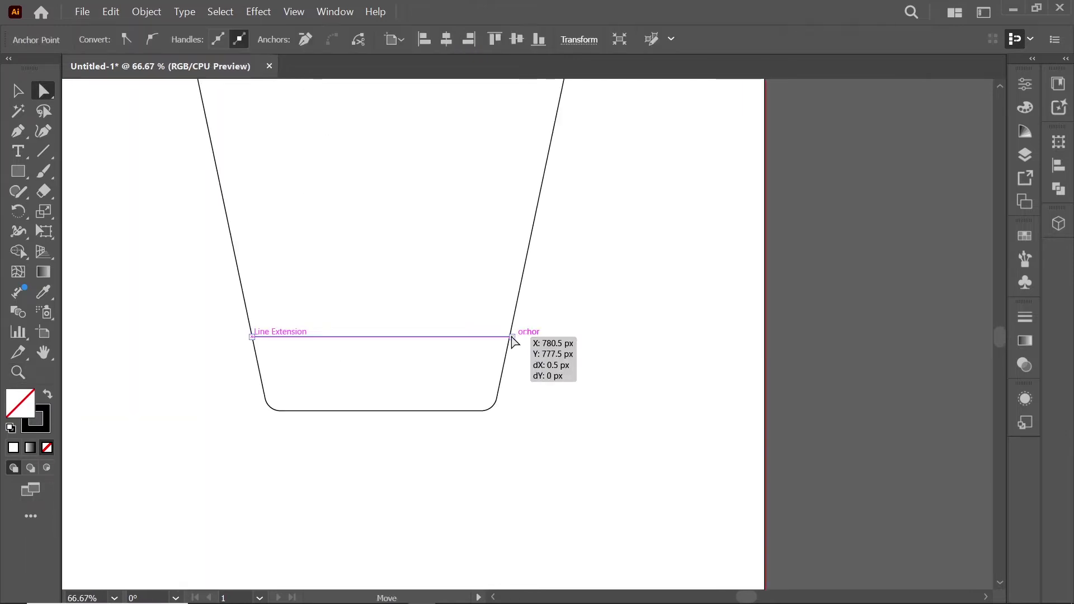
pyautogui.click(526, 344)
pyautogui.click(399, 337)
# - Add a middle anchor to the line and pull it down into a curved dip
pyautogui.click(381, 337)
pyautogui.press('a')
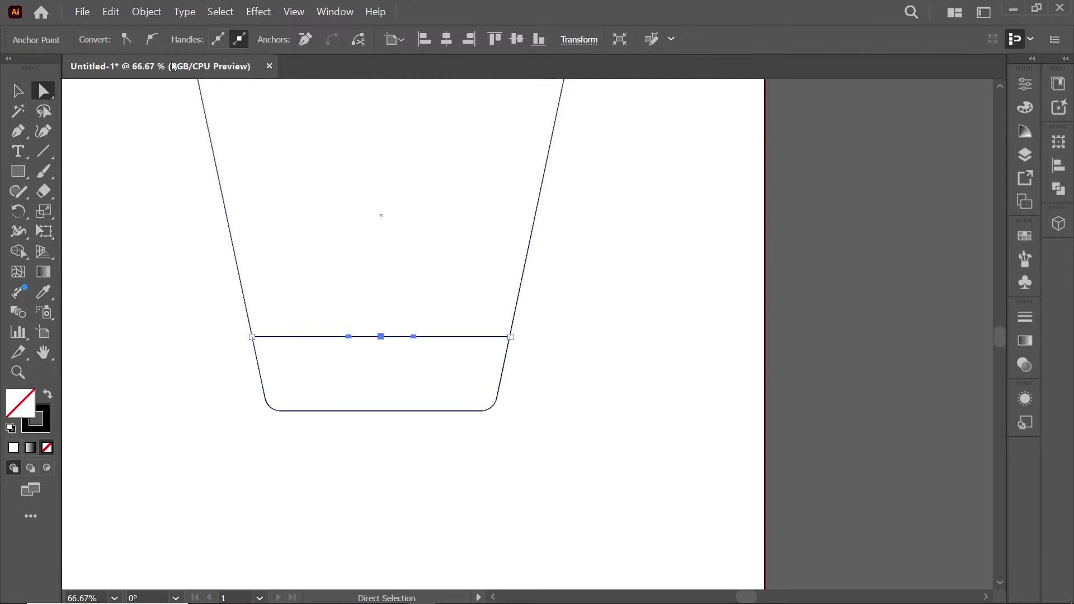
pyautogui.moveTo(381, 336); pyautogui.dragTo(381, 358)
pyautogui.click(571, 349)
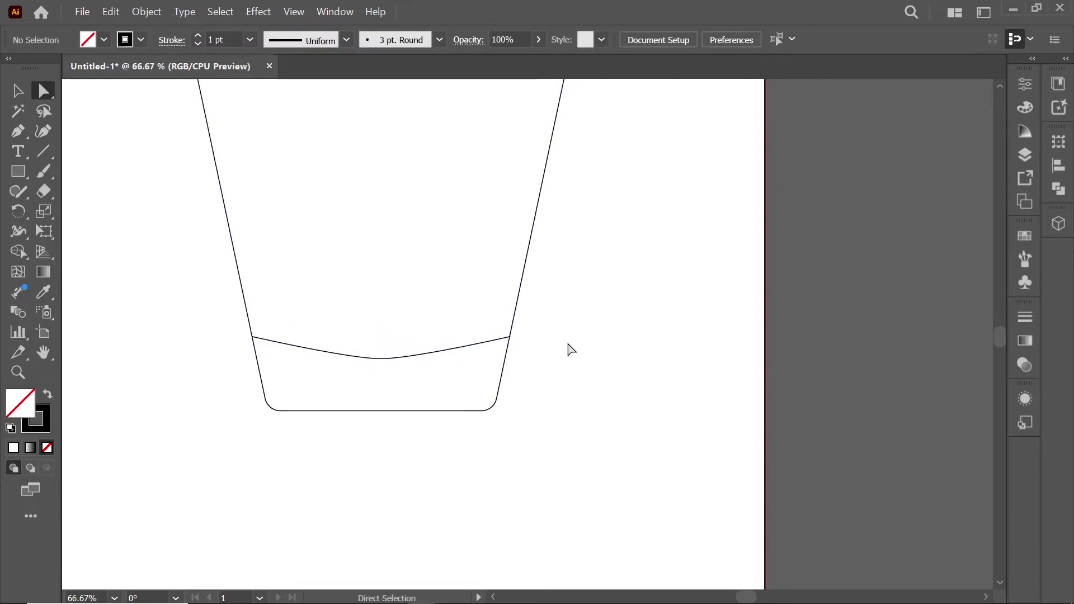
pyautogui.moveTo(560, 319); pyautogui.dragTo(553, 352)
pyautogui.hotkey('ctrl', '-')
pyautogui.hotkey('ctrl', '-')
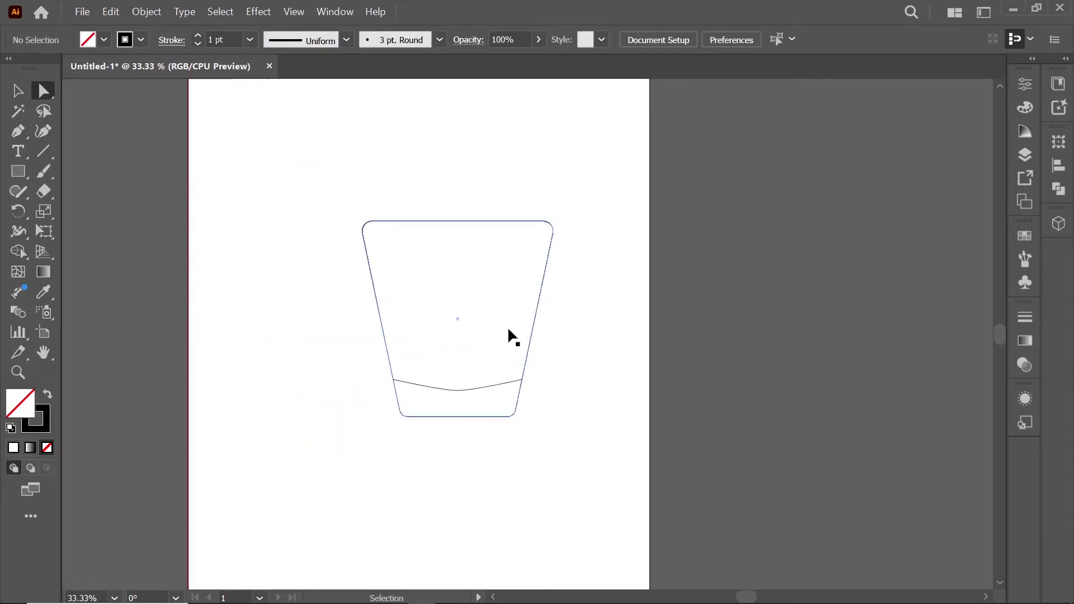
pyautogui.moveTo(457, 392); pyautogui.dragTo(458, 400)
pyautogui.click(544, 386)
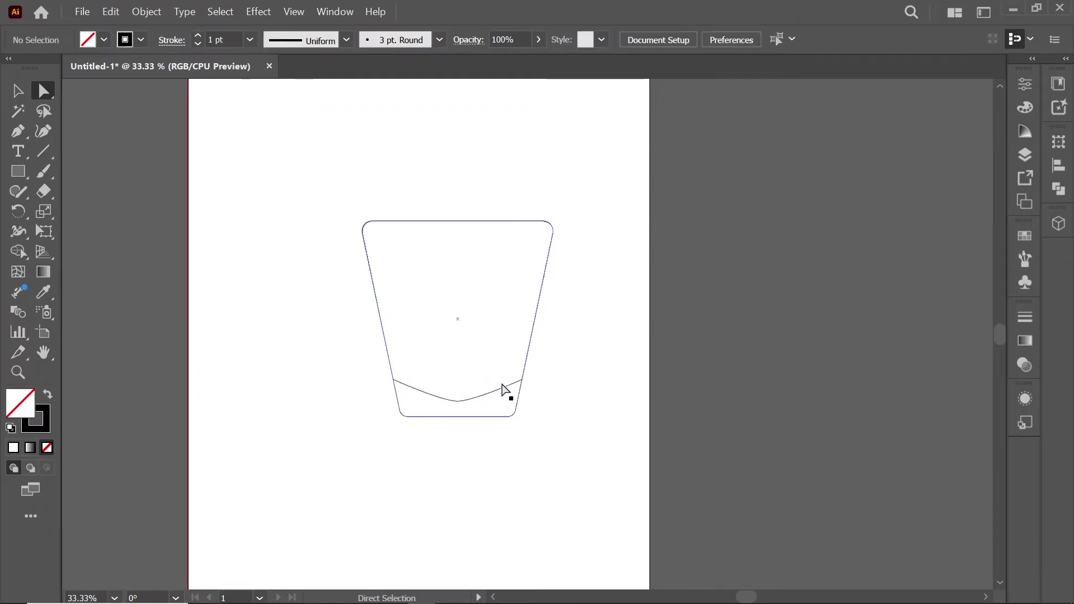
# - Draw a small 153×27 px rectangle on top of the body for the cap
pyautogui.hotkey('ctrl', '+')
pyautogui.press('m')
pyautogui.moveTo(480, 297); pyautogui.dragTo(480, 297)
pyautogui.hotkey('ctrl', '+')
pyautogui.hotkey('ctrl', '+')
# - Taper the small rectangle into a trapezoid cap piece with a narrower bottom edge
pyautogui.press('e')
pyautogui.moveTo(588, 372)
pyautogui.mouseDown()
pyautogui.moveTo(547, 267)
pyautogui.moveTo(546, 290)
pyautogui.mouseUp()
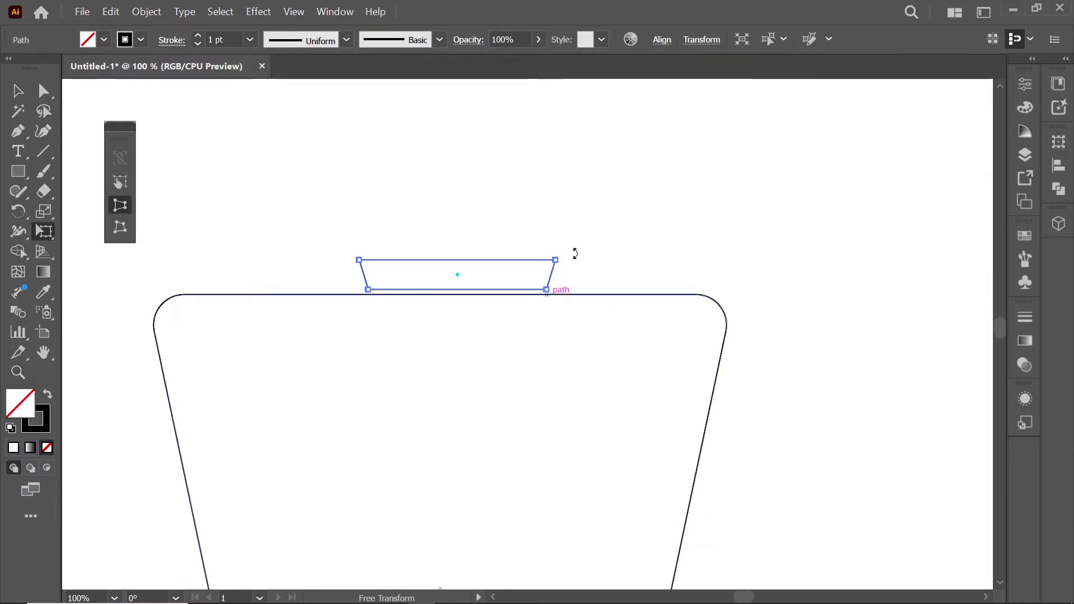
pyautogui.press('a')
pyautogui.click(501, 196)
pyautogui.click(517, 290)
pyautogui.click(499, 293)
# - Place a copy of the cap piece just above it and reflect it horizontally
pyautogui.moveTo(509, 271); pyautogui.dragTo(504, 244)
pyautogui.rightClick(509, 241)
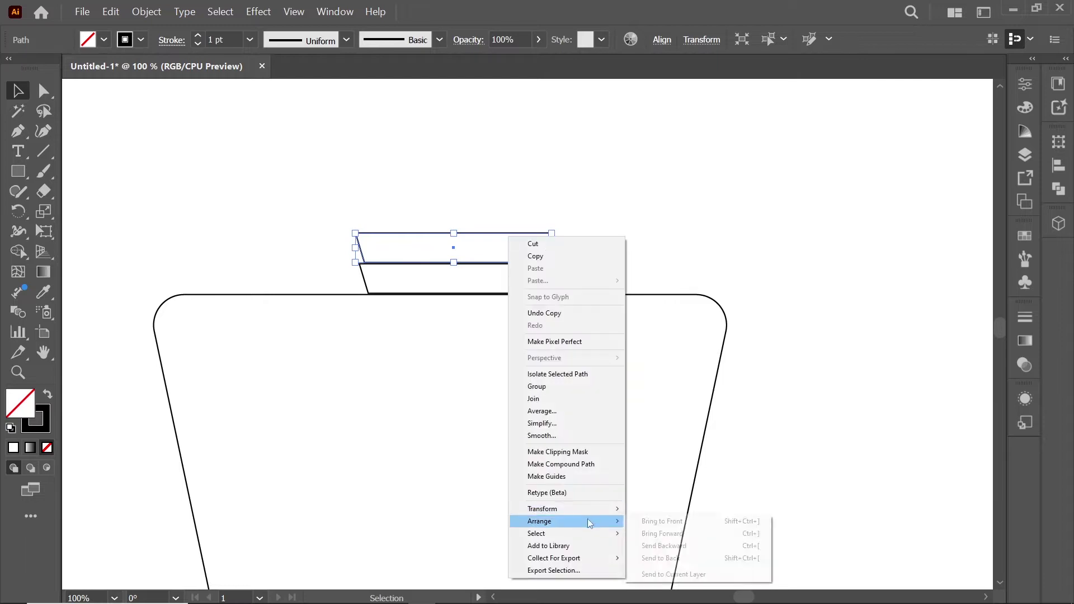
pyautogui.click(710, 252)
pyautogui.click(426, 216)
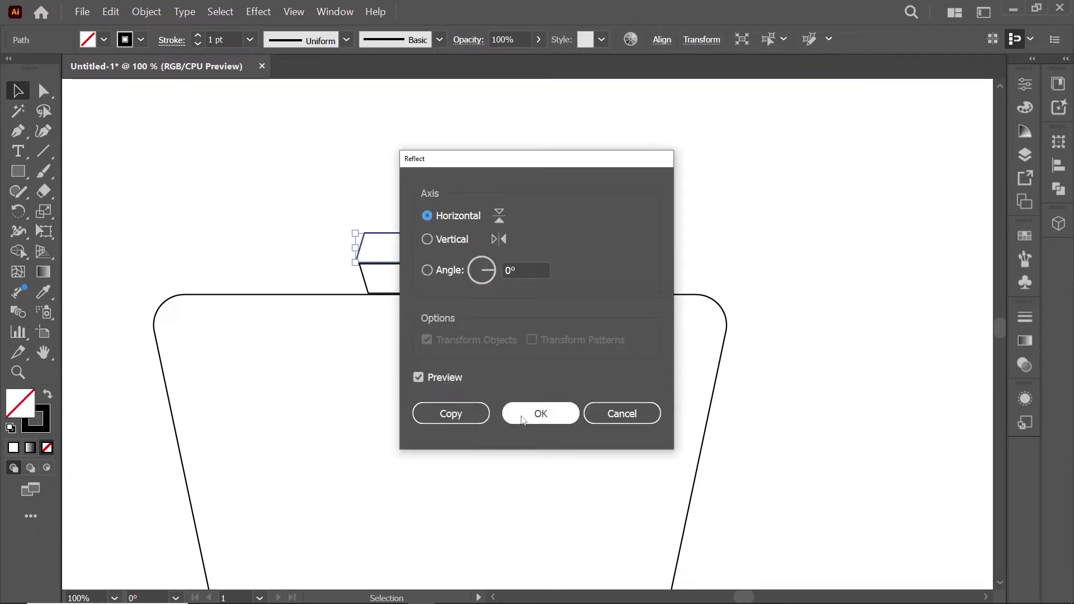
pyautogui.click(541, 413)
pyautogui.click(544, 310)
# - Select all bottle parts and centre them horizontally so the cap sits over the body
pyautogui.hotkey('ctrl', 'a')
pyautogui.hotkey('ctrl', '-')
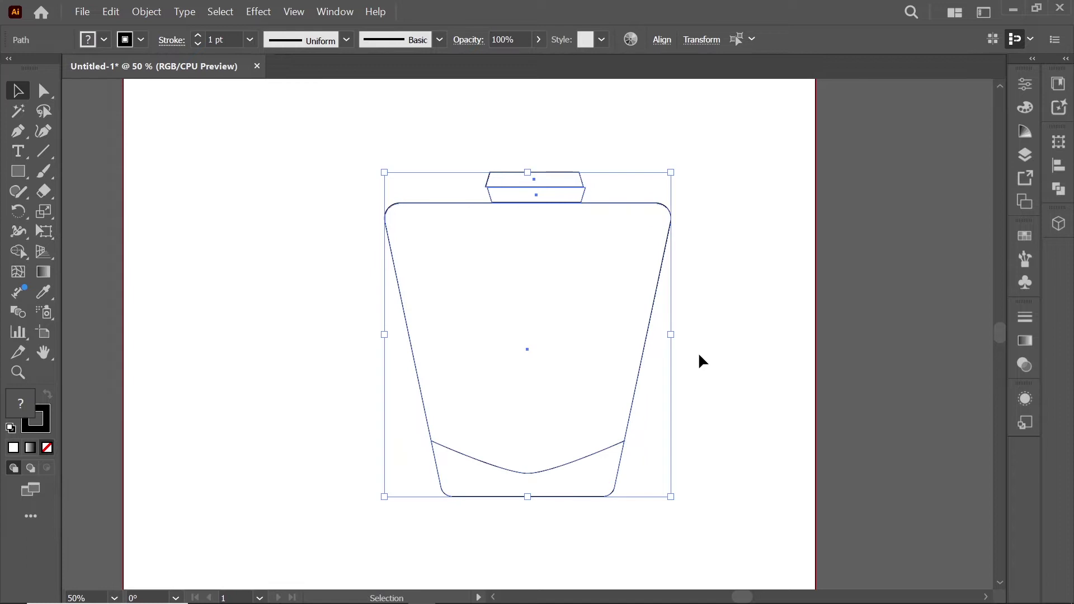
pyautogui.click(663, 49)
pyautogui.click(515, 86)
pyautogui.hscroll(1, 722, 280)
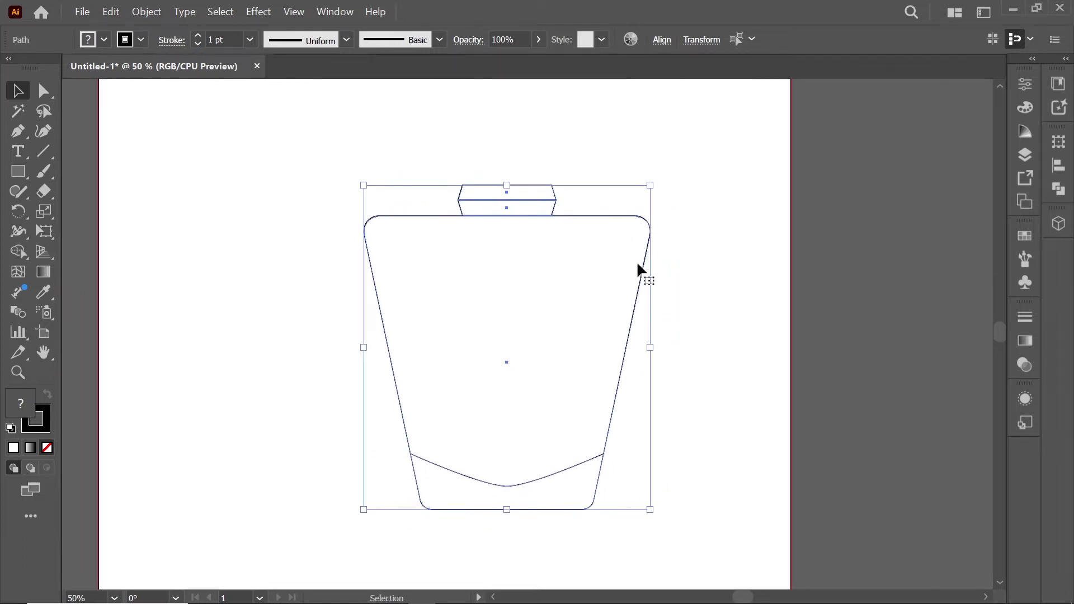
pyautogui.click(610, 156)
# - Zoom in on the cap and select the upper cap piece
pyautogui.press('z')
pyautogui.click(592, 187)
pyautogui.scroll(-2, 576, 287)
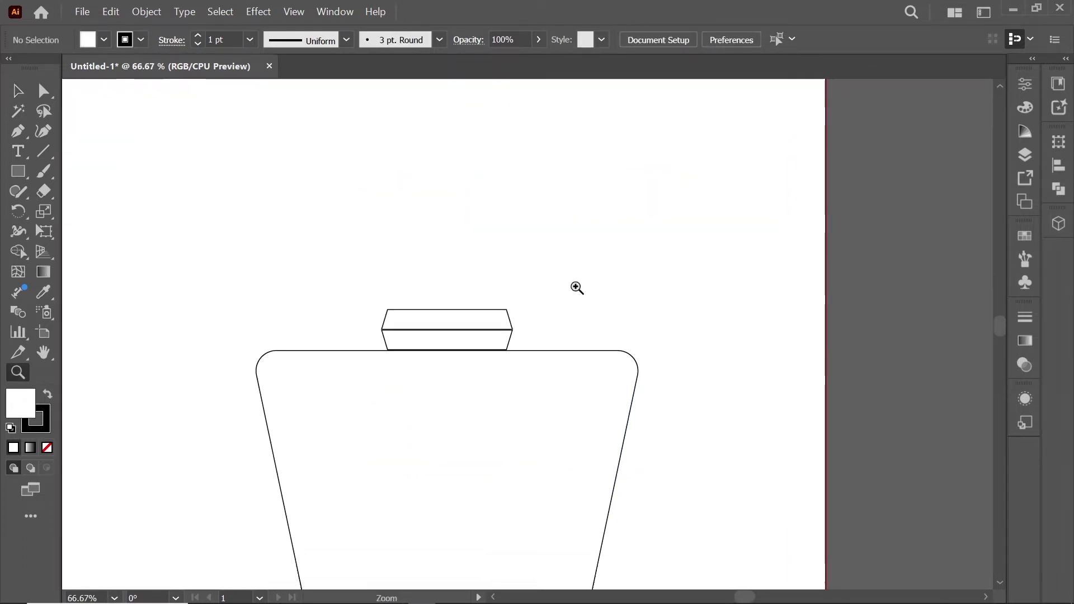
pyautogui.press('v')
pyautogui.click(453, 309)
# - Paste a copy of the cap piece and stretch it upward into a tall piece
pyautogui.rightClick(465, 312)
pyautogui.click(512, 284)
pyautogui.click(111, 12)
pyautogui.click(140, 79)
pyautogui.moveTo(447, 288); pyautogui.dragTo(447, 205)
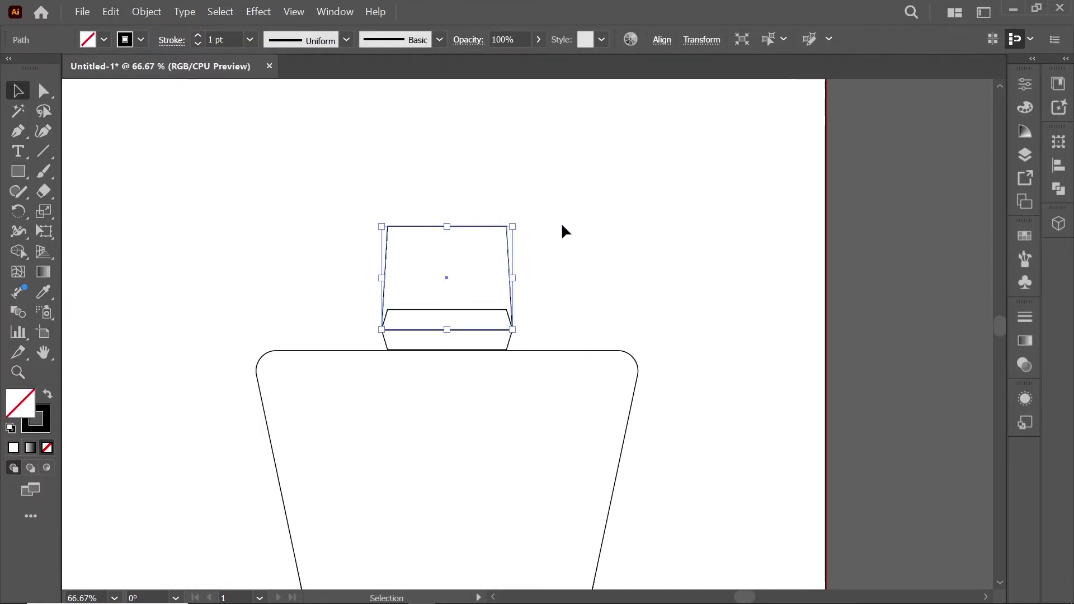
# - Widen the tall piece's top symmetrically with Perspective Distort so it flares upward
pyautogui.press('e')
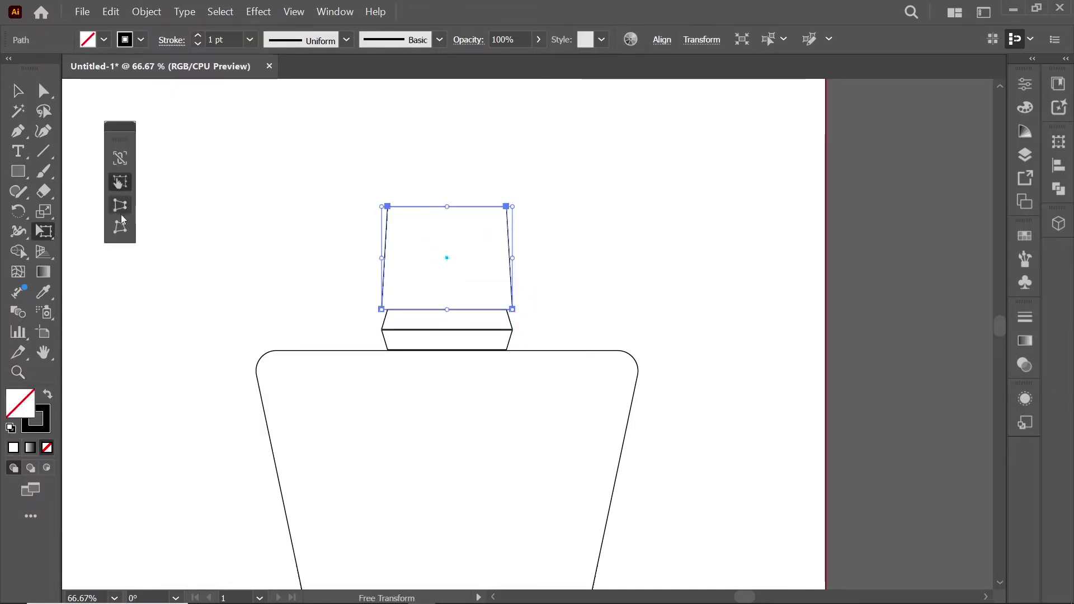
pyautogui.moveTo(513, 207)
pyautogui.mouseDown()
pyautogui.moveTo(535, 209)
pyautogui.moveTo(524, 207)
pyautogui.mouseUp()
pyautogui.press('a')
pyautogui.click(231, 117)
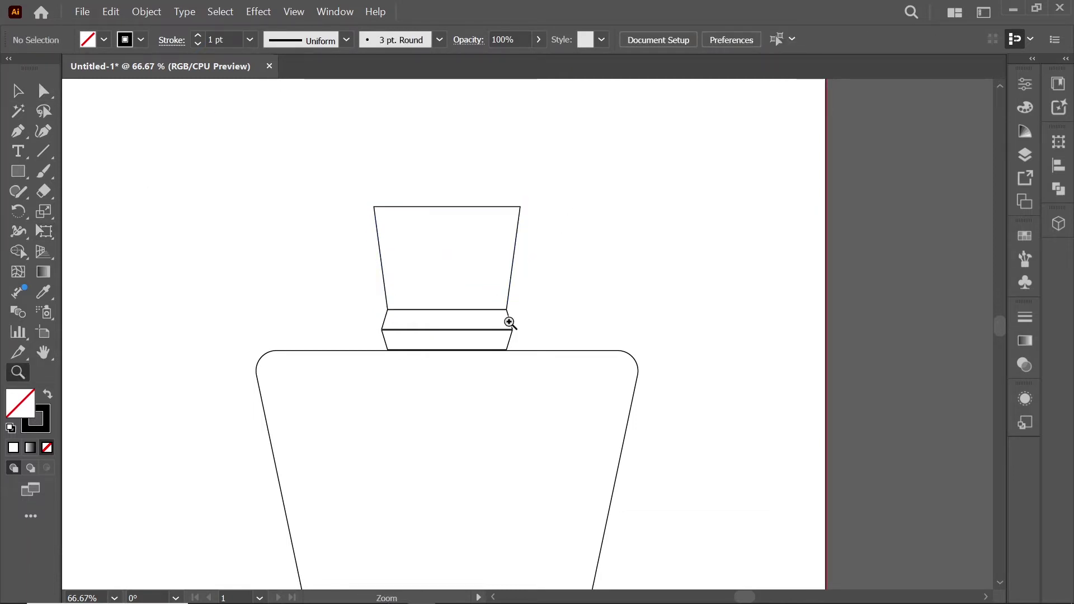
# - Round the bottom corners of the tall cap top
pyautogui.click(509, 322)
pyautogui.click(490, 283)
pyautogui.click(527, 321)
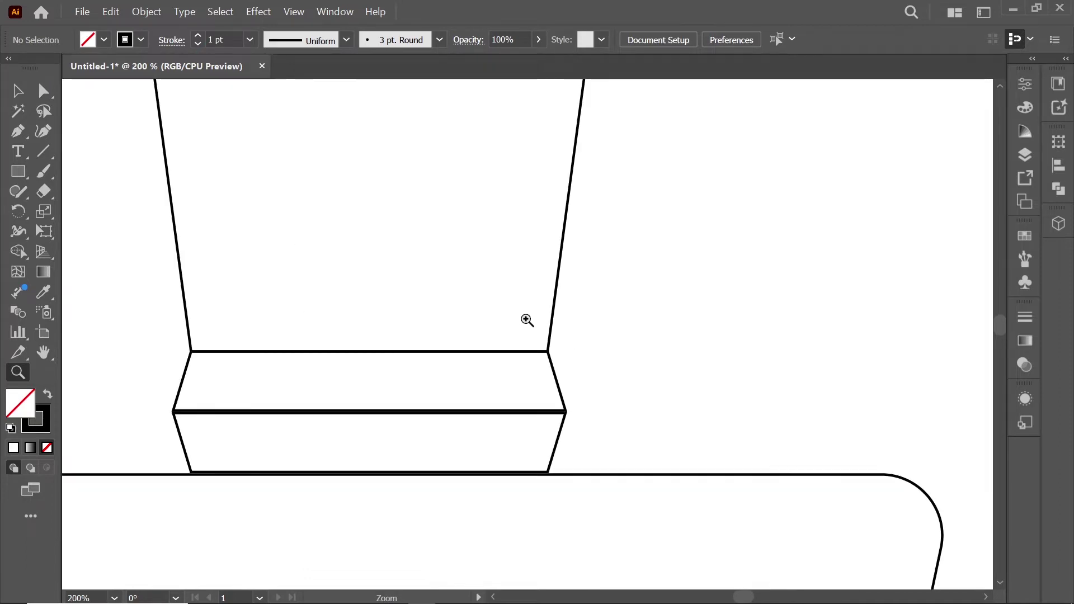
pyautogui.scroll(2, 527, 320)
pyautogui.press('a')
pyautogui.click(240, 415)
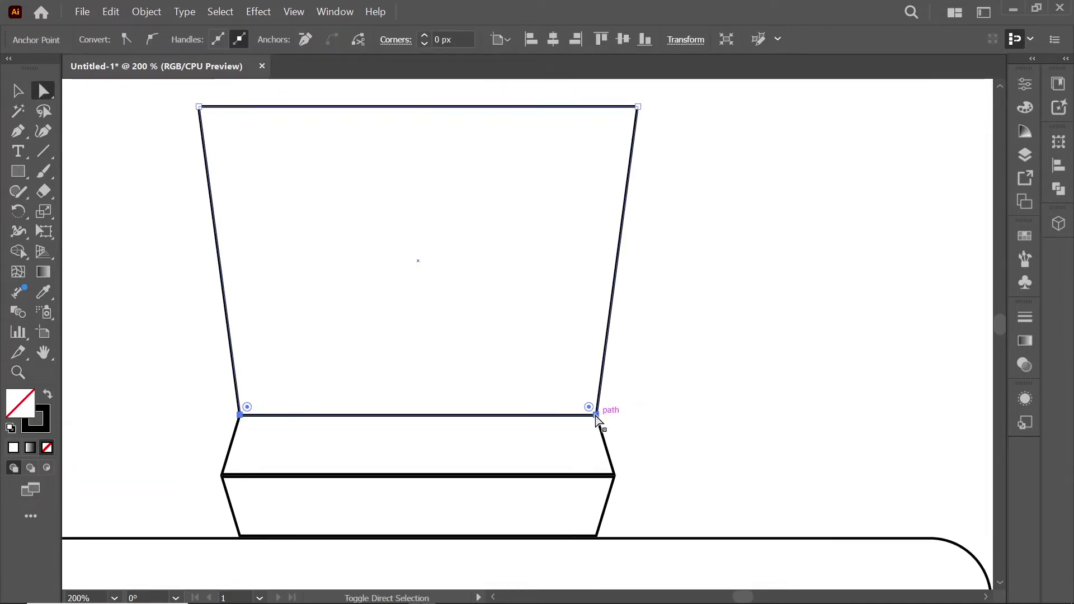
pyautogui.moveTo(247, 407); pyautogui.dragTo(264, 392)
# - Round the top corners of the collar piece beneath the tall top
pyautogui.hotkey('ctrl', 'shift', 'a')
pyautogui.click(597, 415)
pyautogui.keyDown('shift'); pyautogui.click(240, 416); pyautogui.keyUp('shift')
pyautogui.moveTo(582, 435); pyautogui.dragTo(574, 441)
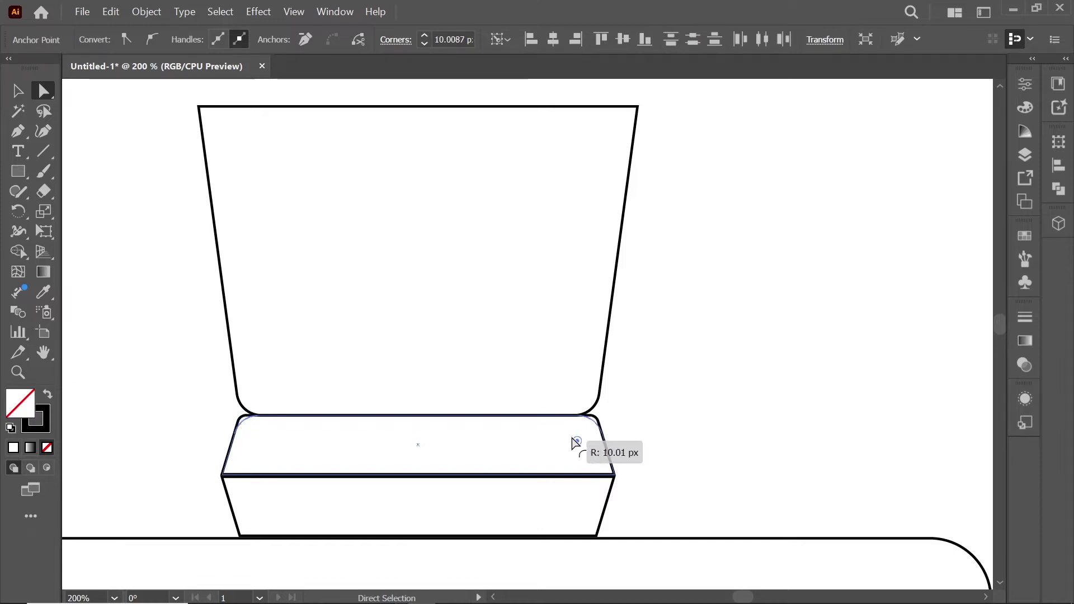
pyautogui.hotkey('ctrl', 'shift', 'a')
# - Round the lower collar piece's bottom corners and zoom out to the whole bottle
pyautogui.scroll(-3, 657, 426)
pyautogui.click(605, 398)
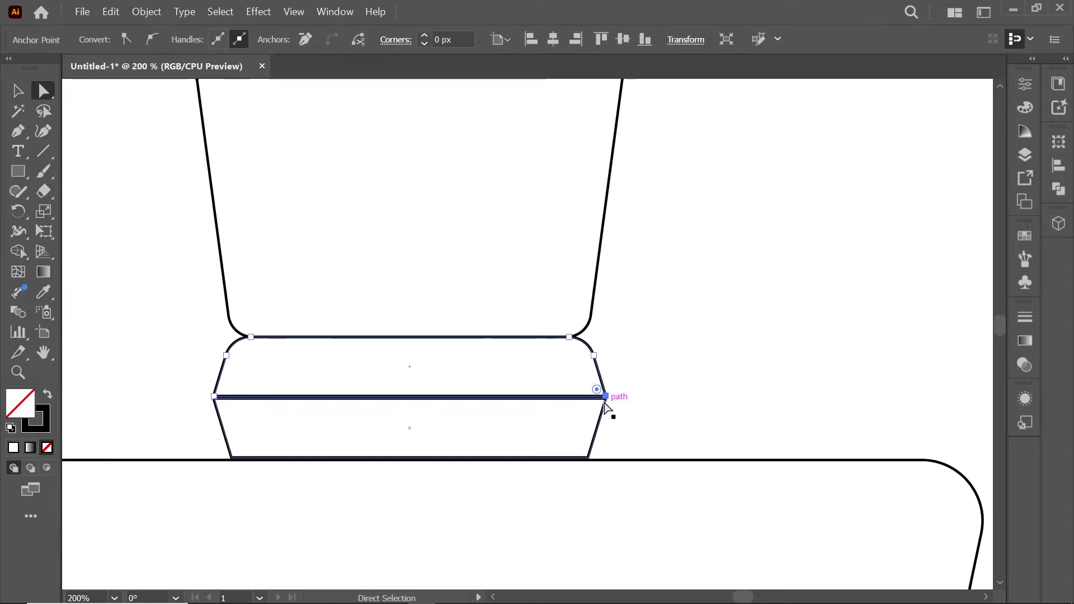
pyautogui.click(214, 397)
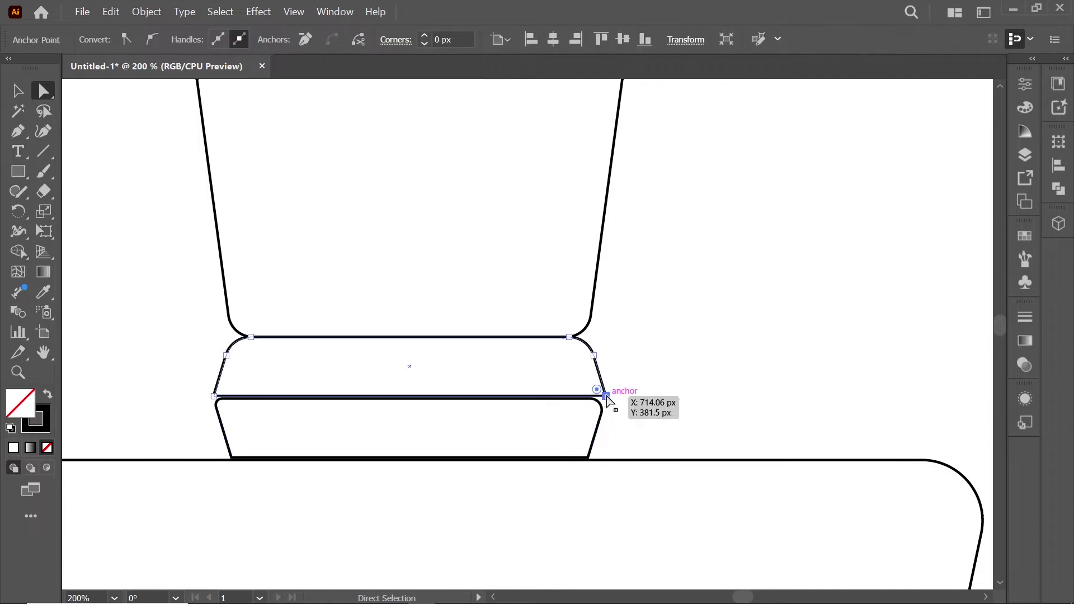
pyautogui.keyDown('shift'); pyautogui.click(605, 395); pyautogui.keyUp('shift')
pyautogui.press('Left')
pyautogui.press('Left')
pyautogui.press('Left')
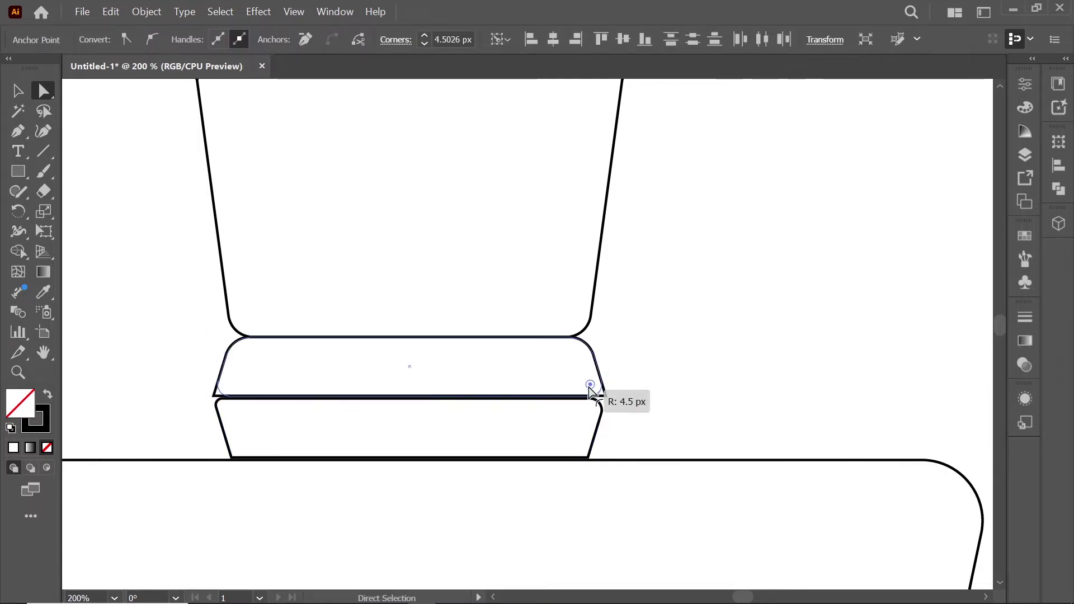
pyautogui.moveTo(591, 392); pyautogui.dragTo(590, 392)
pyautogui.click(618, 348)
pyautogui.hotkey('ctrl', '-')
pyautogui.hotkey('ctrl', '-')
pyautogui.hotkey('ctrl', '-')
pyautogui.moveTo(576, 245); pyautogui.dragTo(556, 287)
pyautogui.press('m')
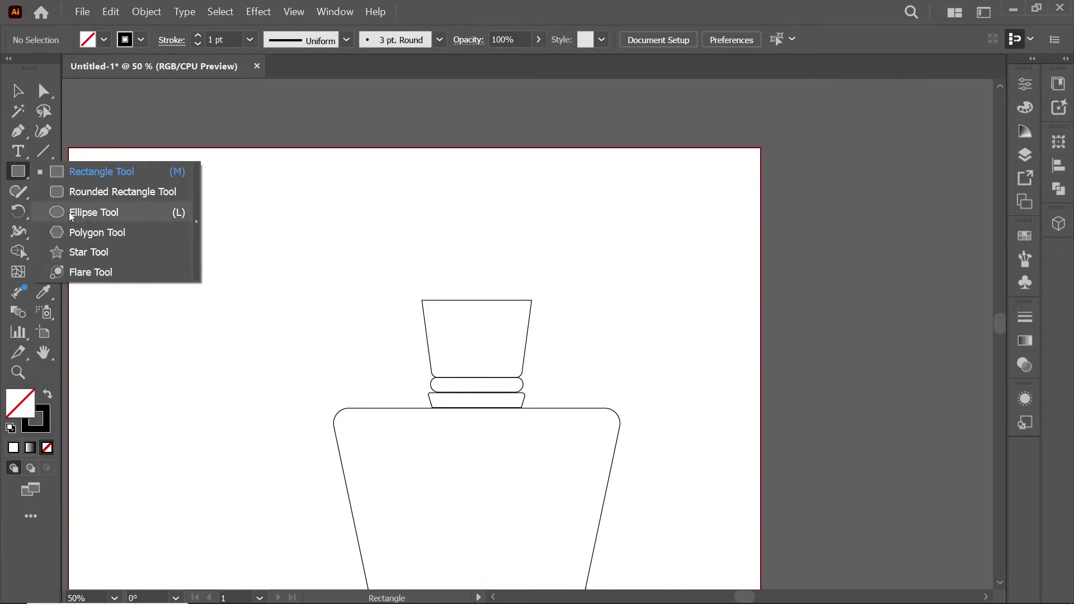
# - Create a three-sided polygon with the Polygon tool
pyautogui.moveTo(18, 171); pyautogui.dragTo(95, 230)
pyautogui.moveTo(424, 230); pyautogui.dragTo(427, 232)
pyautogui.hotkey('ctrl', 'z')
pyautogui.click(566, 217)
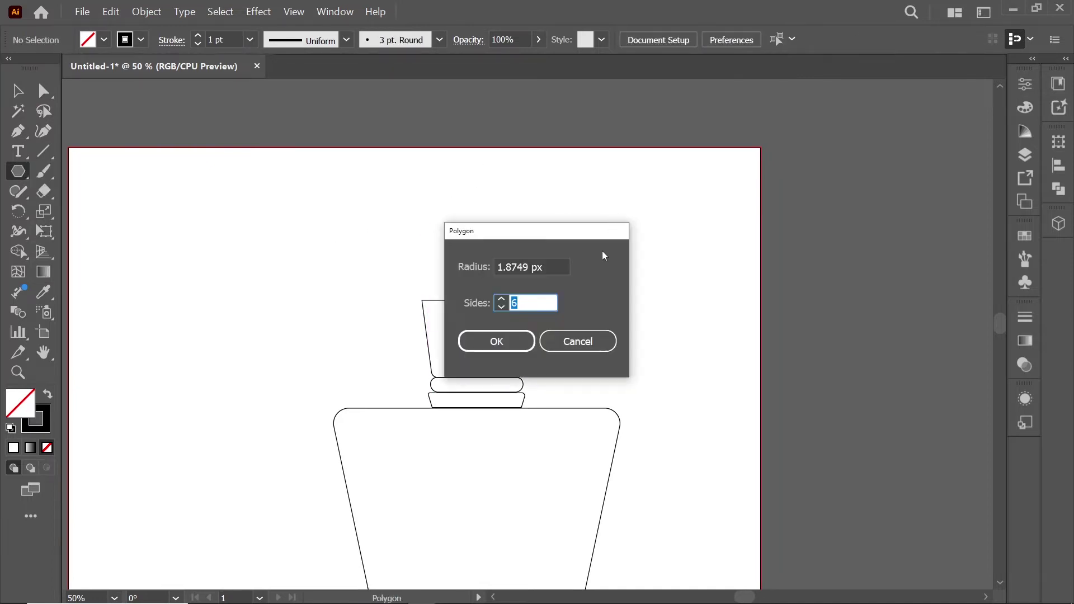
pyautogui.click(496, 342)
# - Enlarge the triangle and reflect it vertically
pyautogui.press('v')
pyautogui.moveTo(598, 212); pyautogui.dragTo(704, 301)
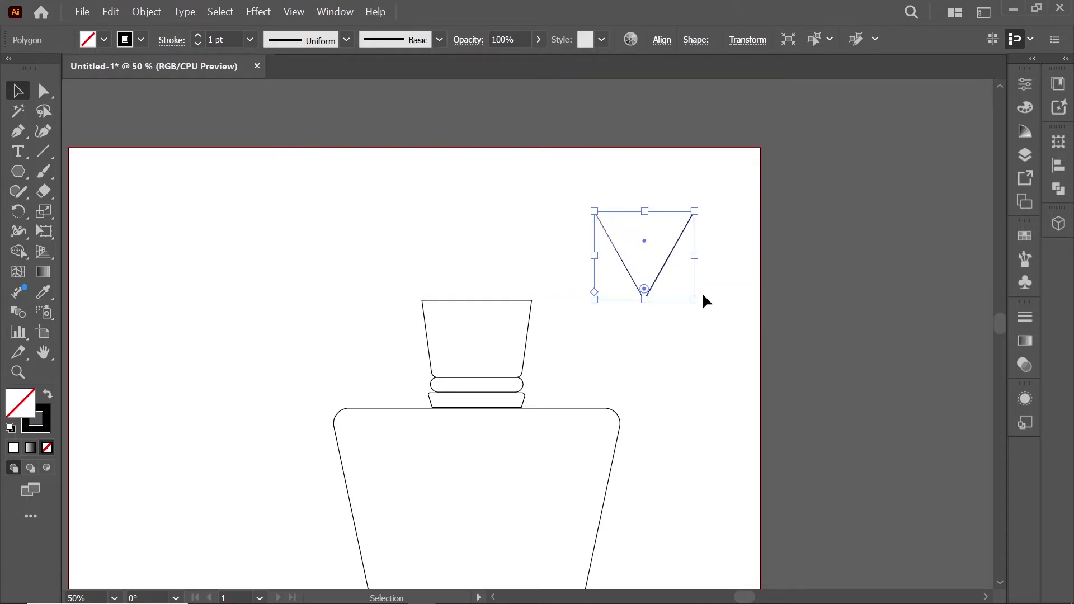
pyautogui.rightClick(662, 232)
pyautogui.click(794, 446)
pyautogui.click(540, 413)
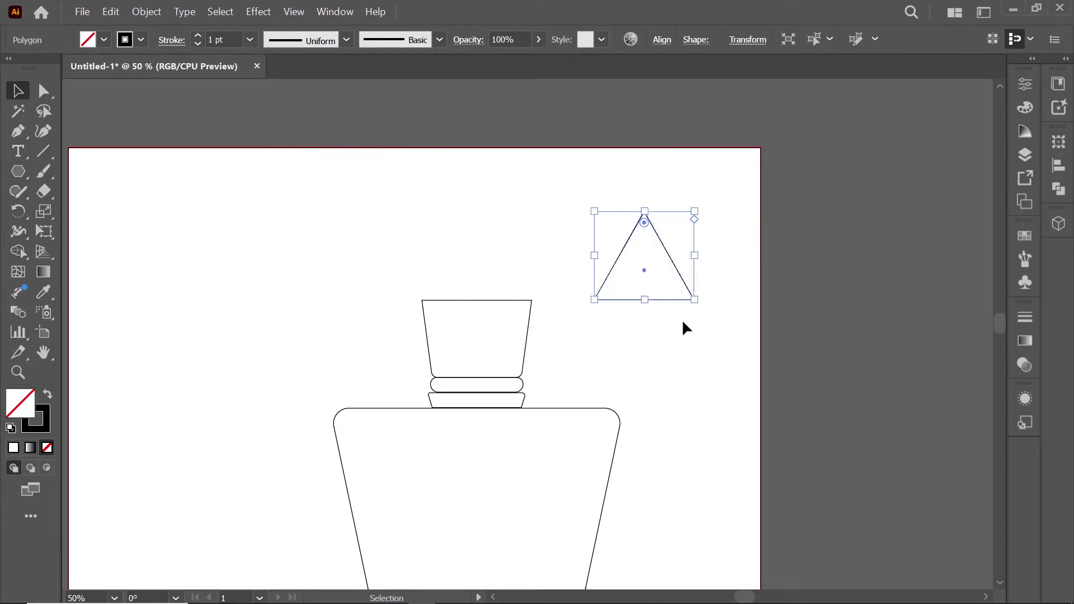
# - Flatten the triangle into a 172 px wide point on the cap, then select all shapes
pyautogui.moveTo(644, 211)
pyautogui.mouseDown()
pyautogui.moveTo(647, 259)
pyautogui.moveTo(549, 297)
pyautogui.moveTo(485, 269)
pyautogui.moveTo(533, 254)
pyautogui.mouseUp()
pyautogui.moveTo(427, 259); pyautogui.dragTo(423, 254)
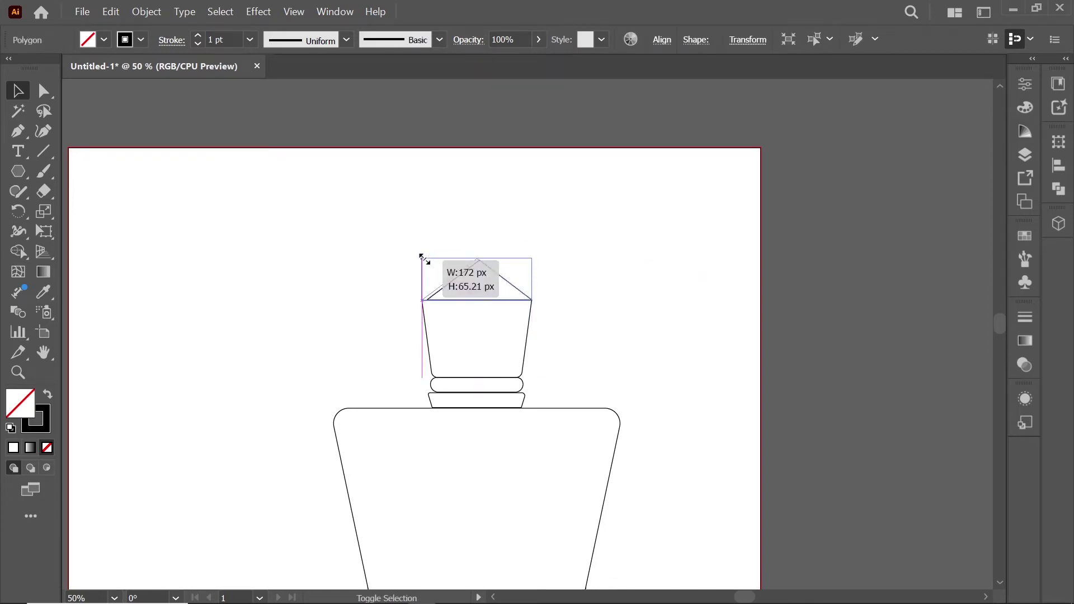
pyautogui.click(585, 270)
pyautogui.hotkey('ctrl', '-')
pyautogui.hotkey('ctrl', '-')
pyautogui.hotkey('ctrl', '-')
pyautogui.press('z')
pyautogui.click(554, 397)
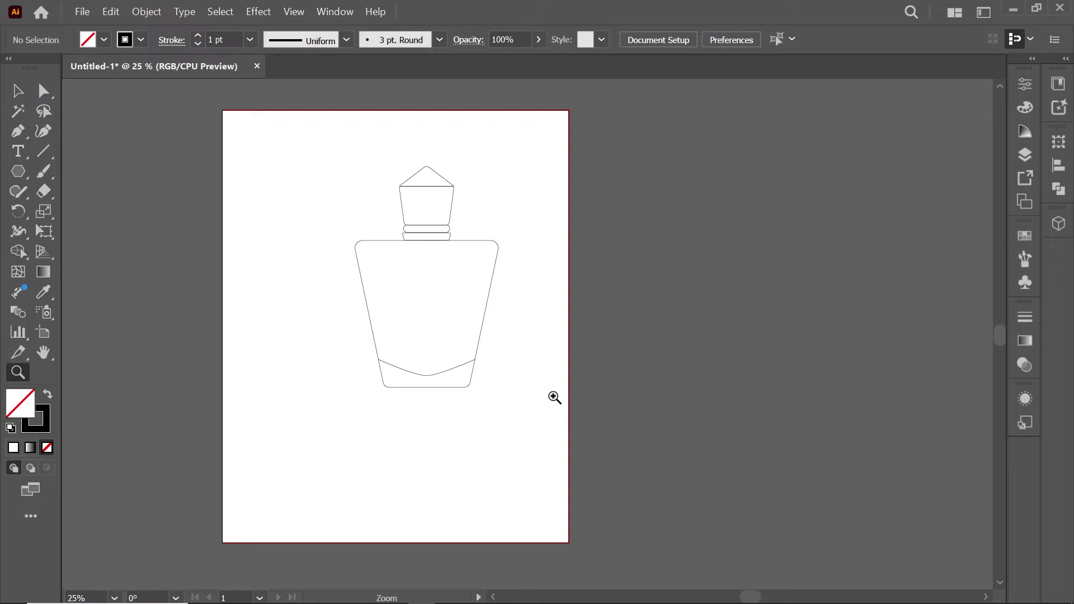
pyautogui.click(18, 92)
pyautogui.hotkey('ctrl', 'a')
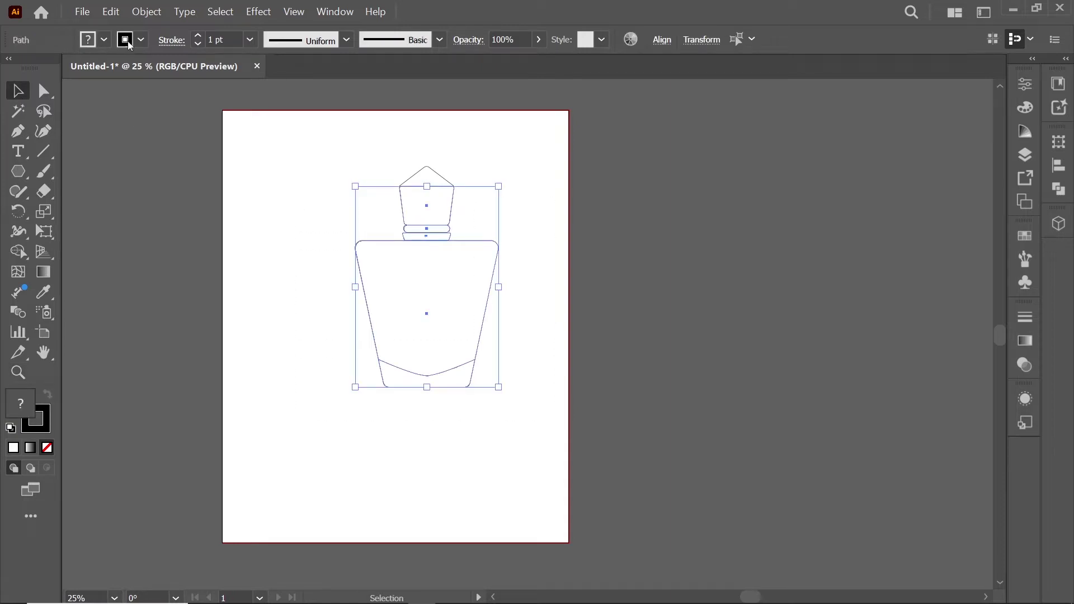
# - Fill the bottle shapes dark grey and give their outlines a 2 pt stroke
pyautogui.click(103, 39)
pyautogui.click(100, 137)
pyautogui.click(520, 283)
pyautogui.press('z')
pyautogui.click(532, 347)
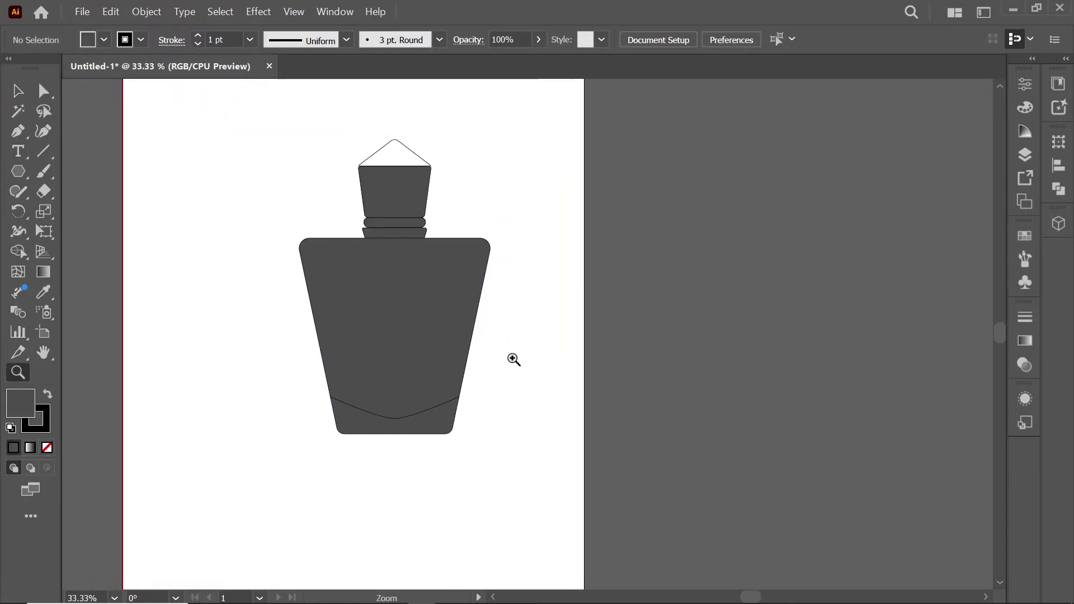
pyautogui.click(18, 91)
pyautogui.moveTo(65, 88); pyautogui.dragTo(529, 403)
pyautogui.click(250, 39)
pyautogui.click(270, 132)
pyautogui.click(539, 218)
# - Fill the pointed top triangle grey
pyautogui.click(394, 152)
pyautogui.click(104, 39)
pyautogui.click(70, 116)
pyautogui.click(506, 148)
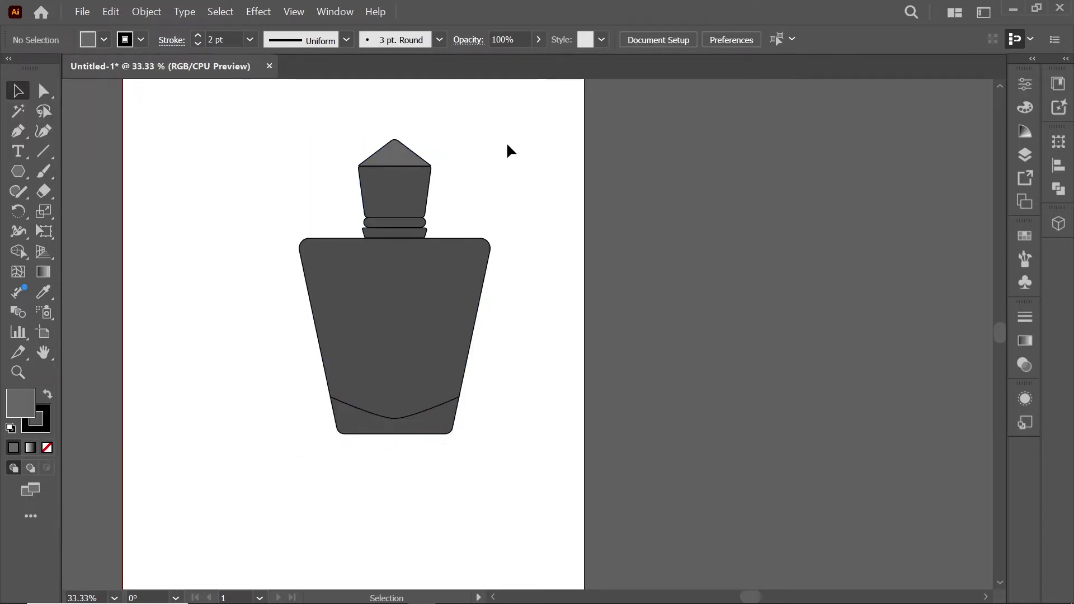
# - Draw a closed wave shape across the page bottom with the Pen tool and no stroke
pyautogui.hotkey('ctrl', '-')
pyautogui.press('p')
pyautogui.click(297, 417)
pyautogui.click(297, 546)
pyautogui.moveTo(585, 482); pyautogui.dragTo(566, 493)
pyautogui.moveTo(361, 440)
pyautogui.mouseDown()
pyautogui.moveTo(357, 427)
pyautogui.moveTo(307, 418)
pyautogui.mouseUp()
pyautogui.moveTo(586, 492)
pyautogui.mouseDown()
pyautogui.moveTo(595, 484)
pyautogui.moveTo(559, 479)
pyautogui.mouseUp()
pyautogui.click(125, 38)
pyautogui.click(11, 68)
# - Draw a second closed wave path curving across the bottom of the page
pyautogui.press('z')
pyautogui.click(628, 508)
pyautogui.click(541, 322)
pyautogui.press('p')
pyautogui.hotkey('ctrl', '-')
pyautogui.hotkey('ctrl', '-')
pyautogui.hotkey('ctrl', '-')
pyautogui.click(249, 530)
pyautogui.moveTo(351, 466); pyautogui.dragTo(455, 512)
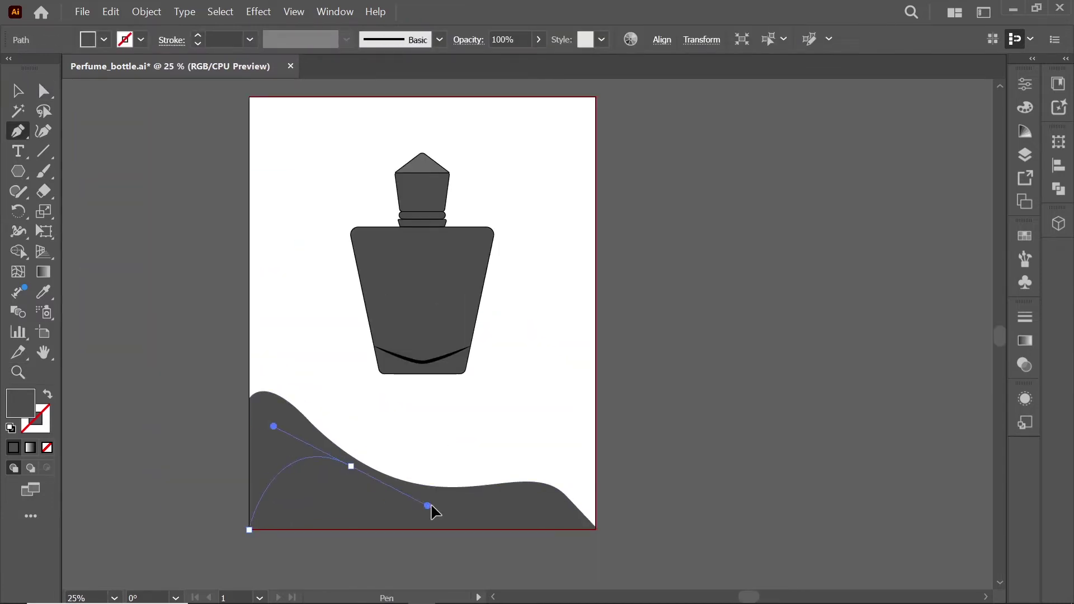
pyautogui.moveTo(595, 443); pyautogui.dragTo(655, 376)
pyautogui.click(595, 529)
pyautogui.click(249, 530)
# - Fill the second wave with a lighter grey swatch
pyautogui.click(1024, 154)
pyautogui.click(104, 39)
pyautogui.click(71, 118)
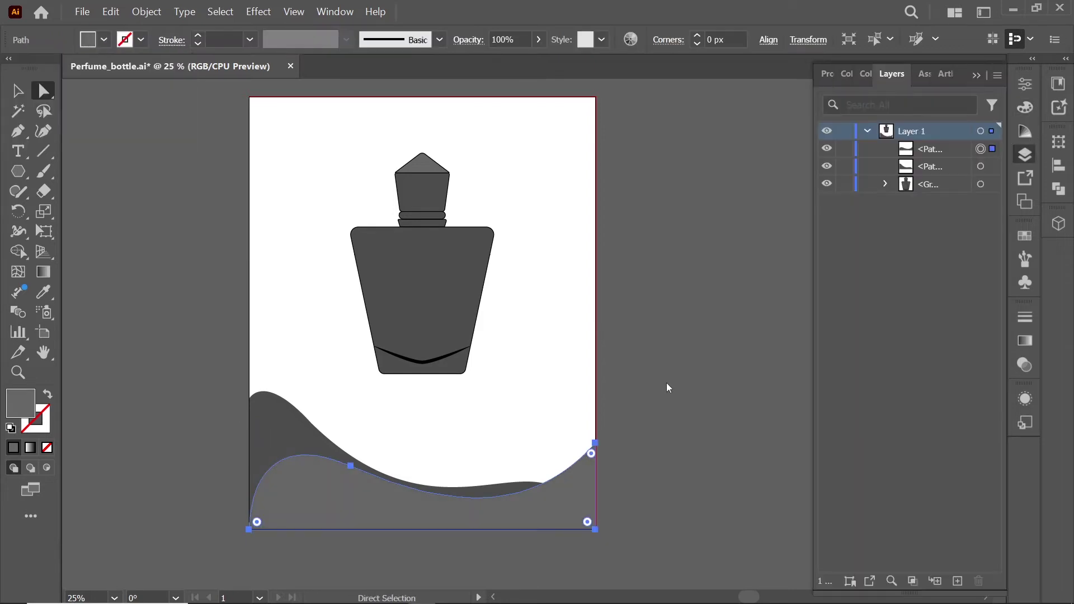
pyautogui.click(677, 383)
# - Draw a third closed wave path curving up the right edge
pyautogui.click(594, 362)
pyautogui.moveTo(523, 419); pyautogui.dragTo(496, 468)
pyautogui.moveTo(284, 530); pyautogui.dragTo(257, 432)
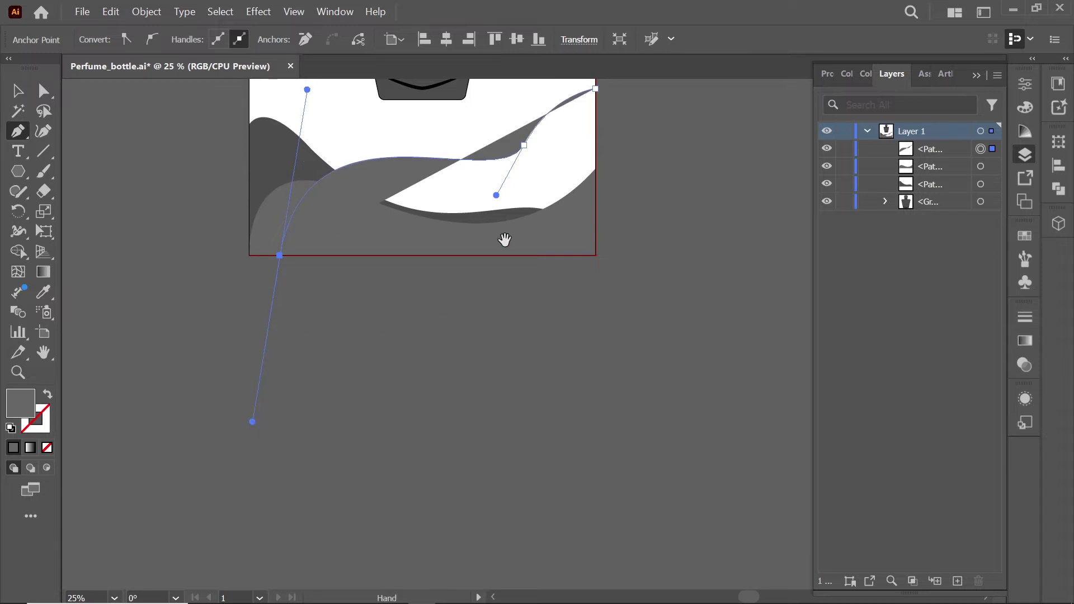
pyautogui.scroll(5, 266, 434)
pyautogui.click(579, 427)
pyautogui.click(579, 259)
# - Reshape the third wave's anchor points so it sweeps smoothly into the top-right corner
pyautogui.press('a')
pyautogui.moveTo(508, 316); pyautogui.dragTo(518, 378)
pyautogui.moveTo(560, 329); pyautogui.dragTo(587, 361)
pyautogui.moveTo(480, 421); pyautogui.dragTo(402, 407)
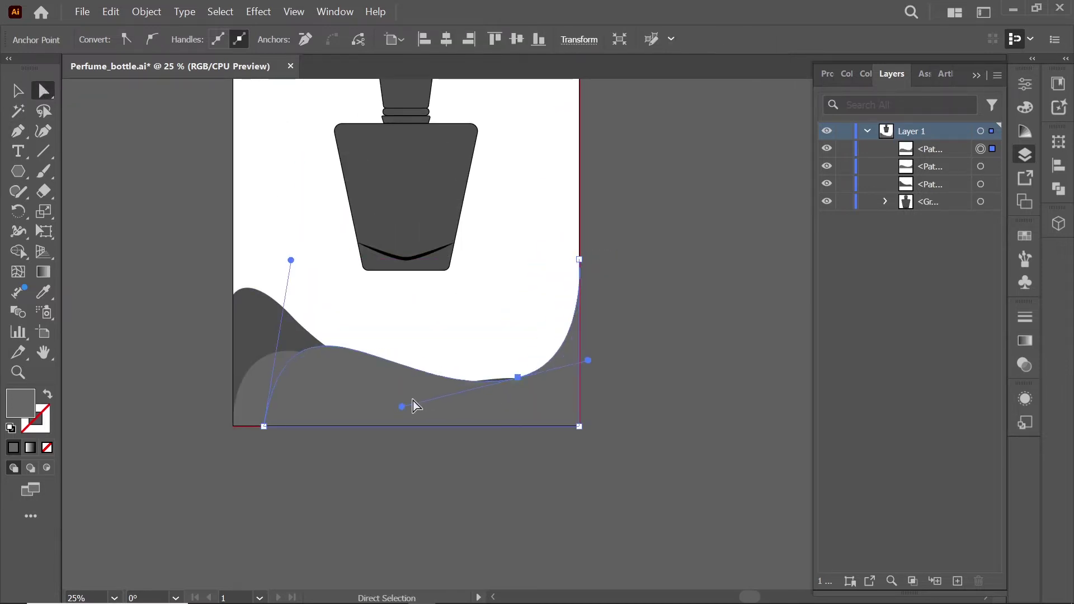
pyautogui.scroll(3, 625, 340)
pyautogui.click(595, 426)
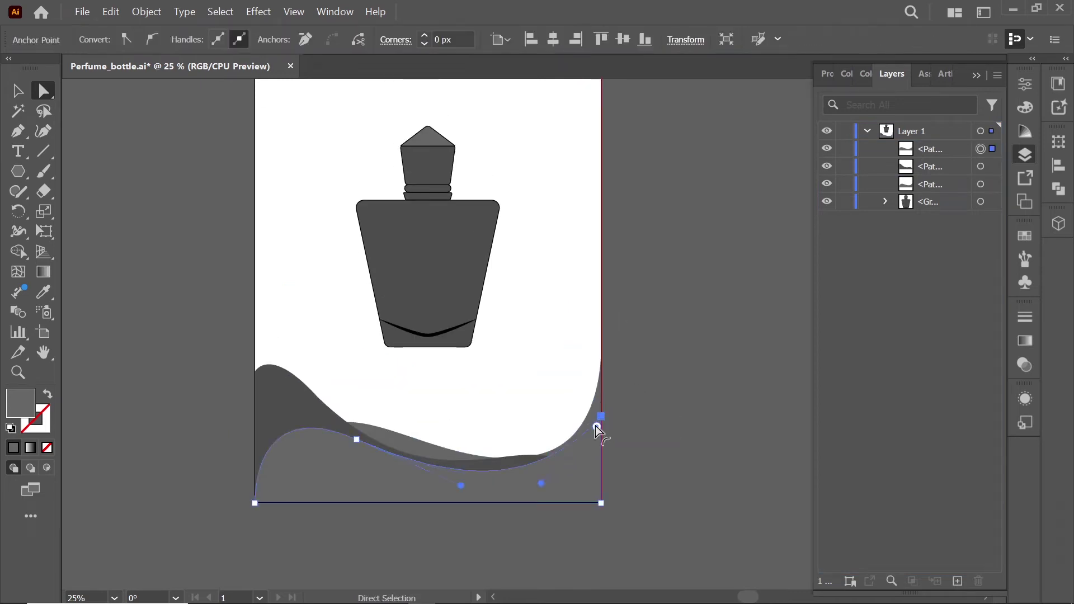
pyautogui.moveTo(548, 500); pyautogui.dragTo(588, 425)
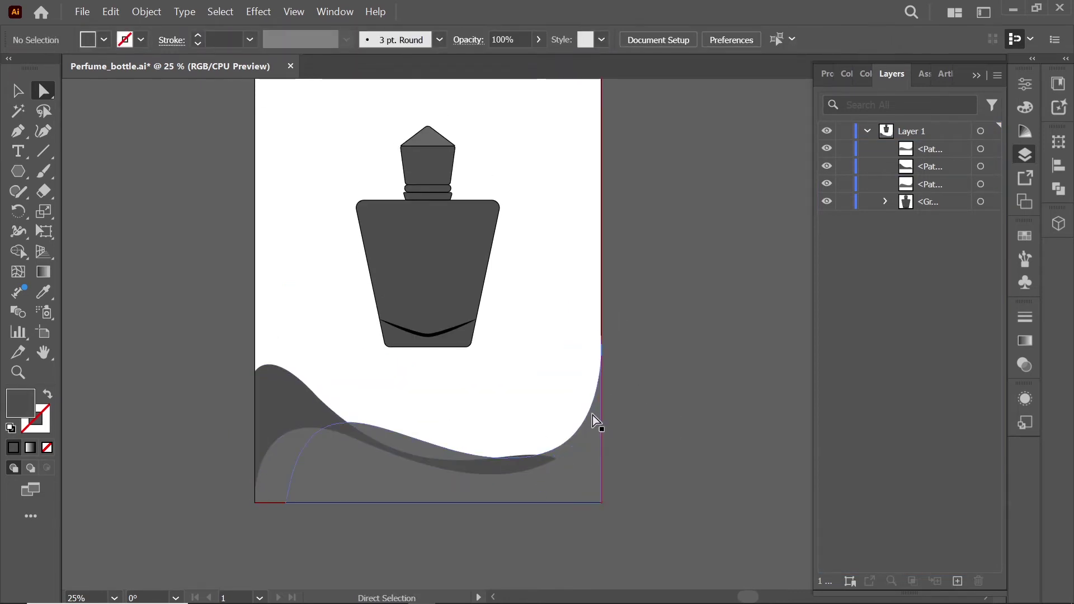
# - Fill the third wave with a darker grey swatch
pyautogui.click(104, 39)
pyautogui.click(88, 119)
pyautogui.click(619, 415)
pyautogui.click(593, 426)
# - Raise the dark wave's top edge and move the bottle lower on the page
pyautogui.moveTo(593, 426); pyautogui.dragTo(621, 411)
pyautogui.click(634, 382)
pyautogui.press('v')
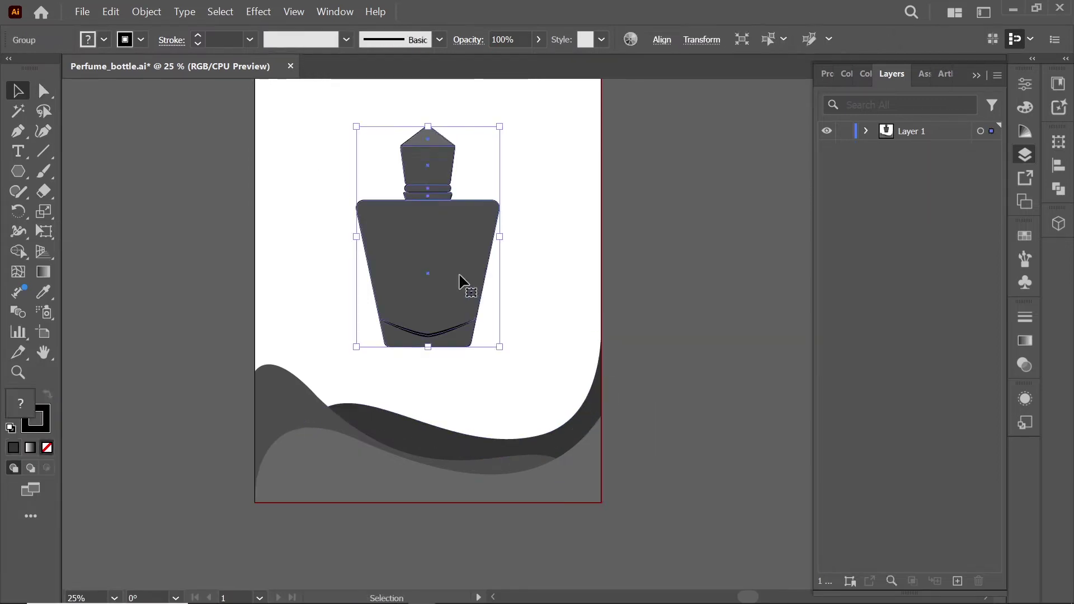
pyautogui.moveTo(462, 280)
pyautogui.mouseDown()
pyautogui.moveTo(439, 324)
pyautogui.moveTo(448, 330)
pyautogui.mouseUp()
# - Rotate the bottle clockwise and set it down onto the waves
pyautogui.moveTo(506, 178); pyautogui.dragTo(548, 216)
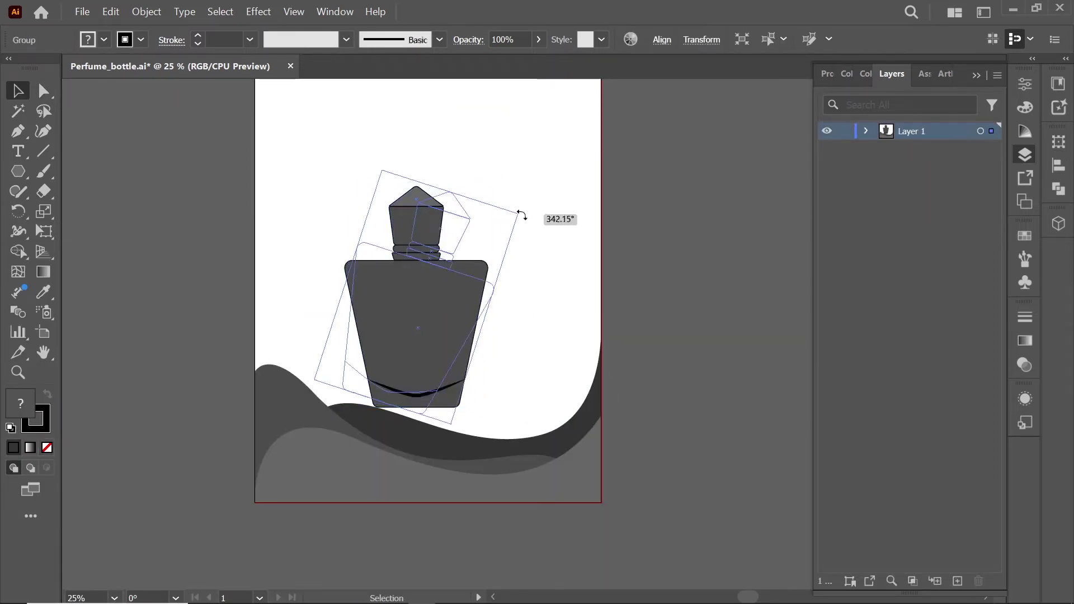
pyautogui.moveTo(447, 313); pyautogui.dragTo(491, 352)
pyautogui.moveTo(526, 218); pyautogui.dragTo(532, 211)
pyautogui.moveTo(451, 339); pyautogui.dragTo(463, 353)
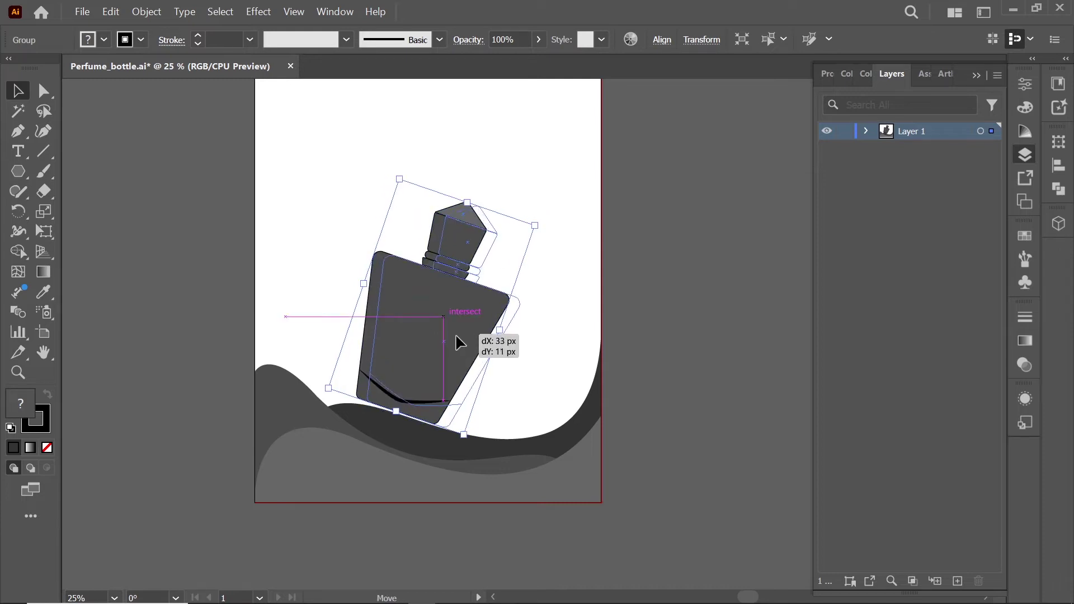
pyautogui.click(580, 293)
# - Rotate the bottle slightly back to fine-tune its tilt
pyautogui.scroll(2, 556, 297)
pyautogui.click(481, 364)
pyautogui.moveTo(557, 285); pyautogui.dragTo(549, 283)
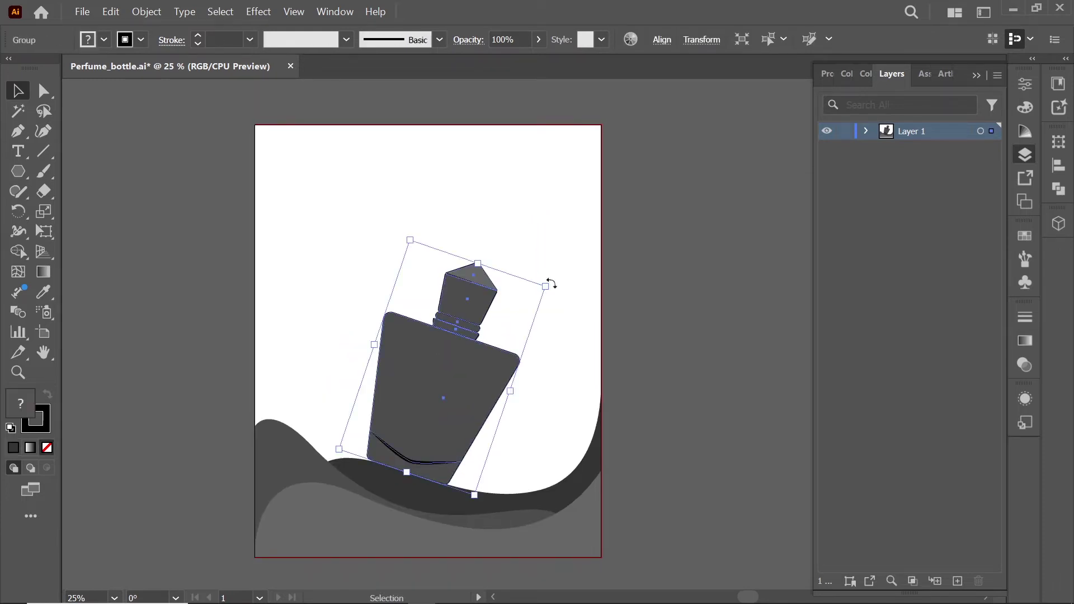
pyautogui.click(576, 285)
pyautogui.click(18, 131)
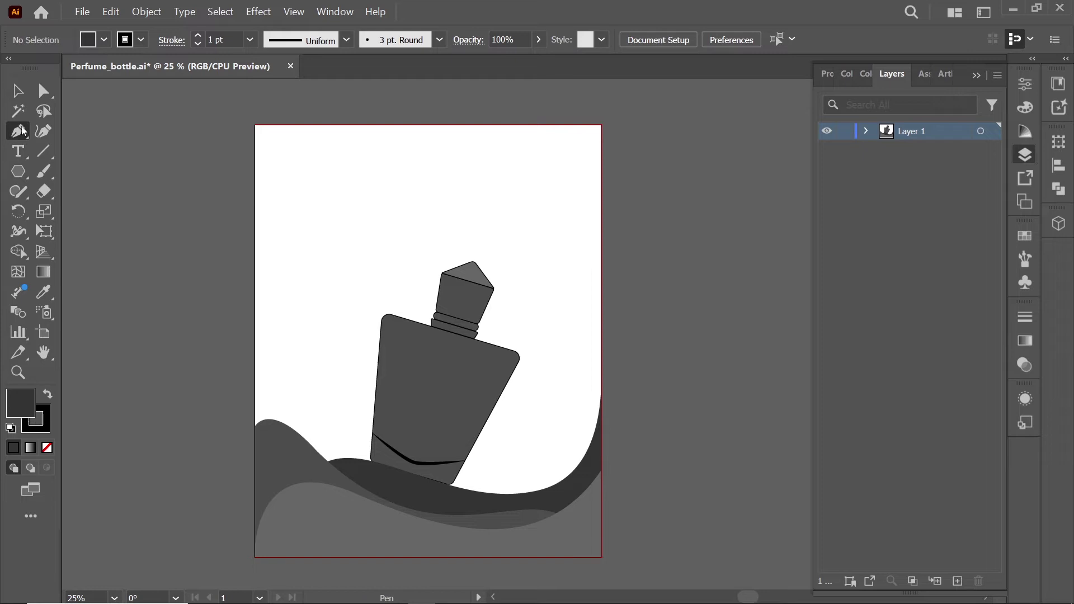
# - Draw a dark leaf shape near the top left above the bottle
pyautogui.click(310, 157)
pyautogui.moveTo(343, 180); pyautogui.dragTo(374, 183)
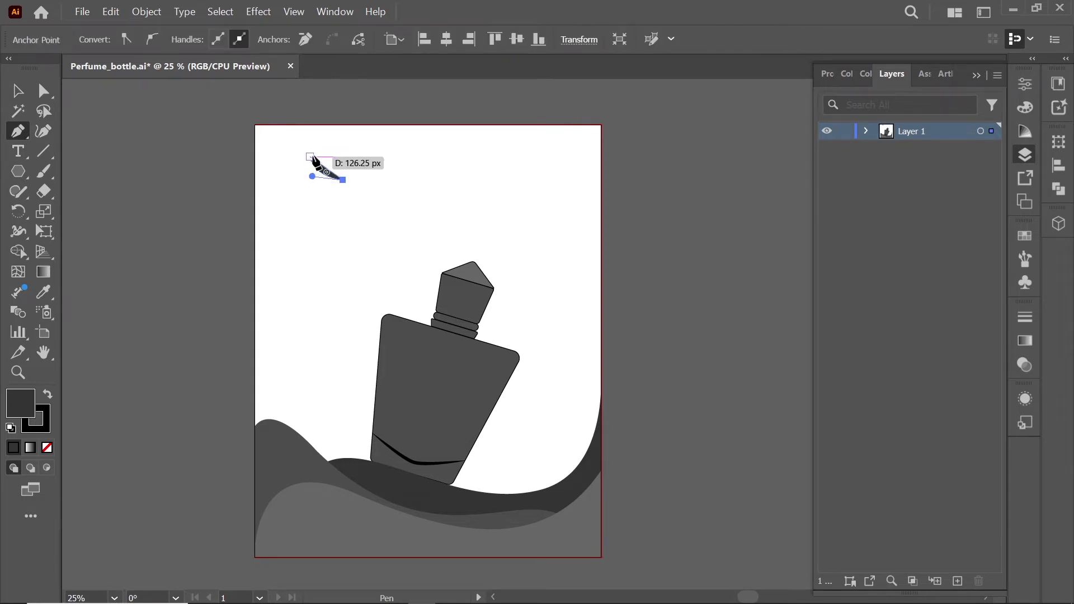
pyautogui.keyDown('ctrl'); pyautogui.click(384, 182); pyautogui.keyUp('ctrl')
pyautogui.hotkey('ctrl', '+')
pyautogui.press('a')
pyautogui.click(290, 176)
# - Alt-drag copies of the leaf to scatter them above the bottle
pyautogui.press('v')
pyautogui.moveTo(290, 177)
pyautogui.mouseDown()
pyautogui.moveTo(355, 235)
pyautogui.moveTo(422, 199)
pyautogui.moveTo(428, 282)
pyautogui.moveTo(417, 281)
pyautogui.moveTo(528, 283)
pyautogui.moveTo(485, 264)
pyautogui.mouseUp()
pyautogui.click(448, 250)
pyautogui.moveTo(403, 206); pyautogui.dragTo(438, 151)
# - Set up a Save for Web export using JPEG format
pyautogui.click(82, 12)
pyautogui.click(336, 278)
pyautogui.click(848, 85)
pyautogui.click(839, 120)
pyautogui.hotkey('ctrl', '-')
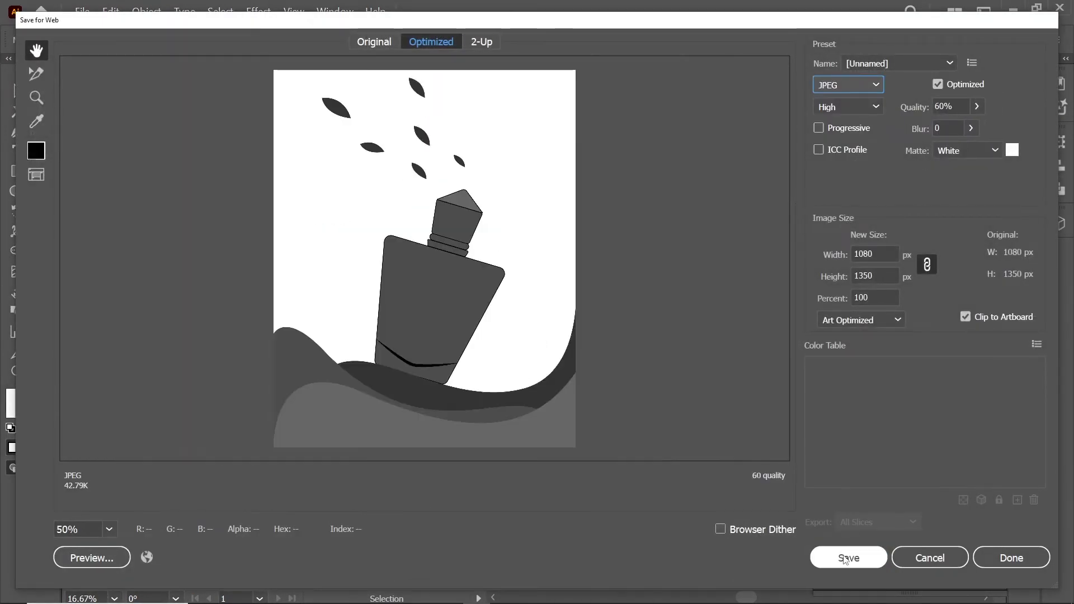
pyautogui.click(496, 268)
# - Search Google for 'adobe firefly' and open Firefly's text-to-image page
pyautogui.write('adobe')
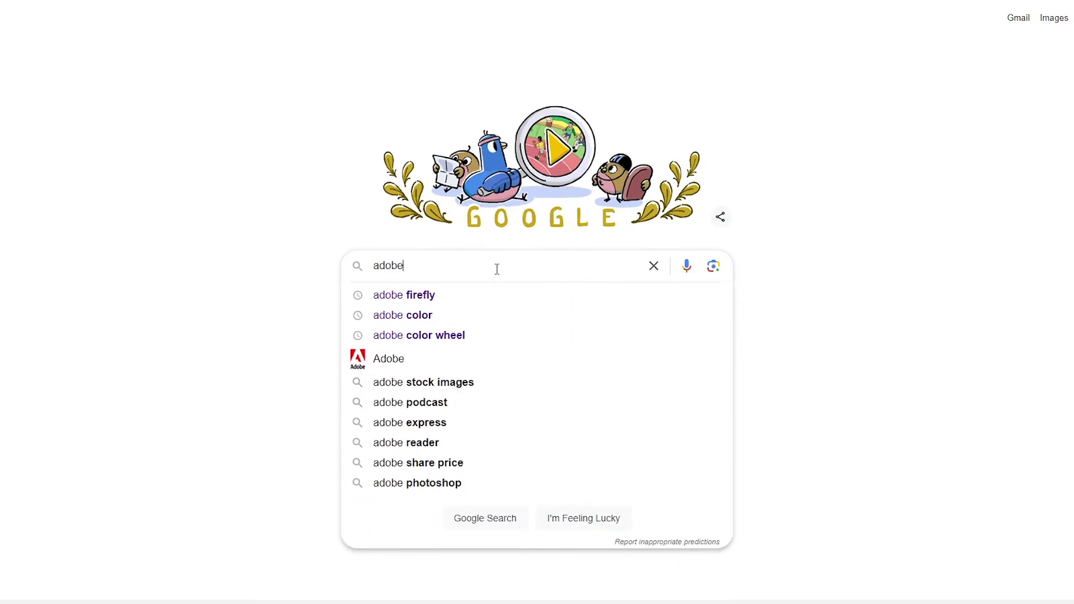
pyautogui.click(459, 297)
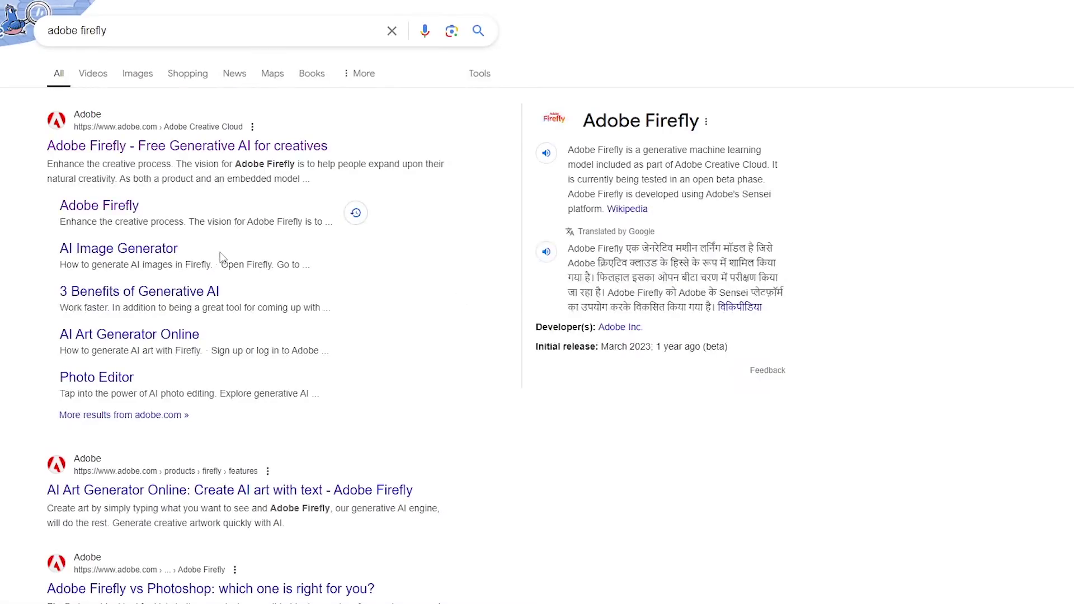
pyautogui.click(100, 210)
pyautogui.scroll(-1, 395, 522)
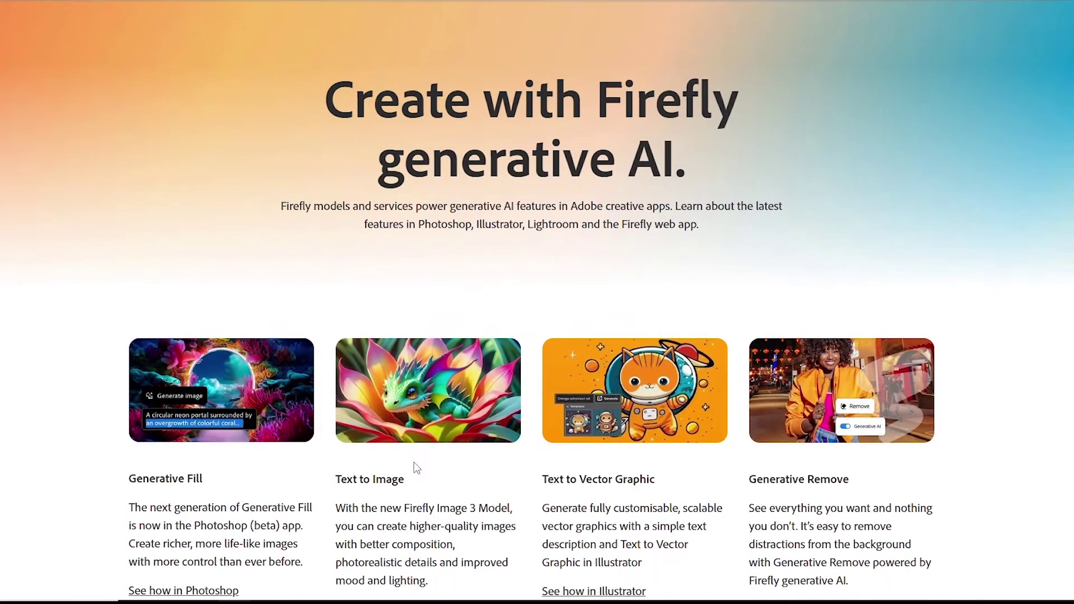
pyautogui.scroll(-4, 412, 468)
pyautogui.click(394, 389)
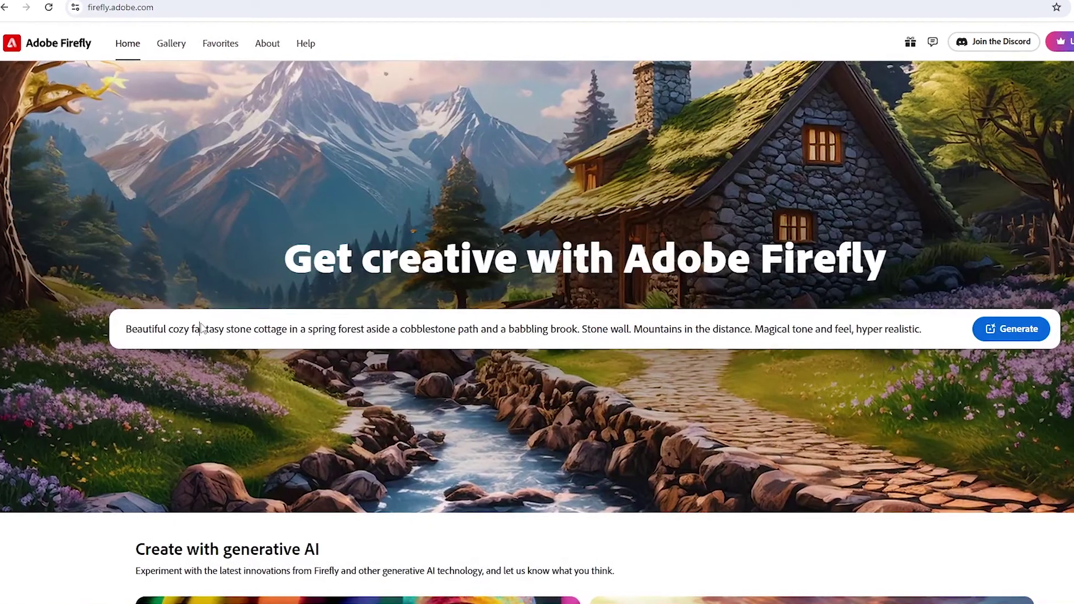
# - Replace the sample prompt with the elegant navy luxury perfume prompt and generate
pyautogui.tripleClick(208, 328)
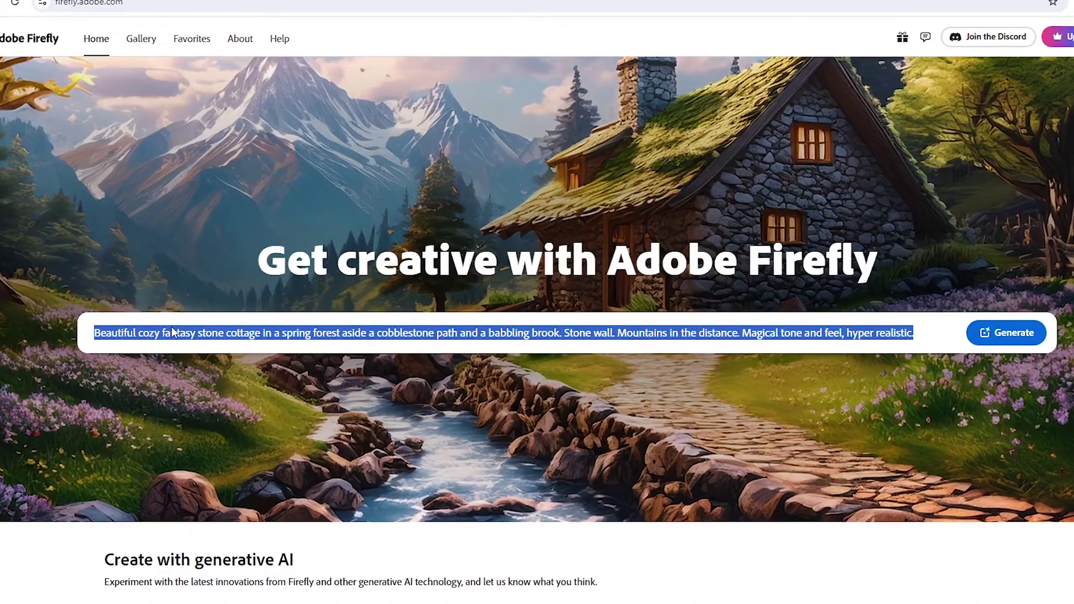
pyautogui.write('elegant navy bl')
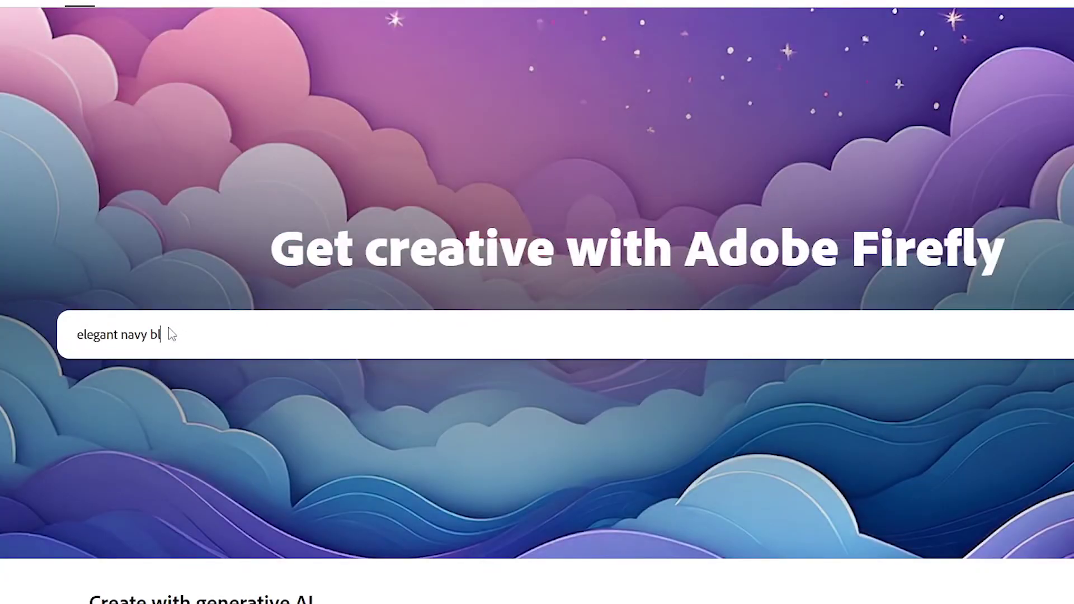
pyautogui.write('emium perfume with golden splash, elixir and mirro')
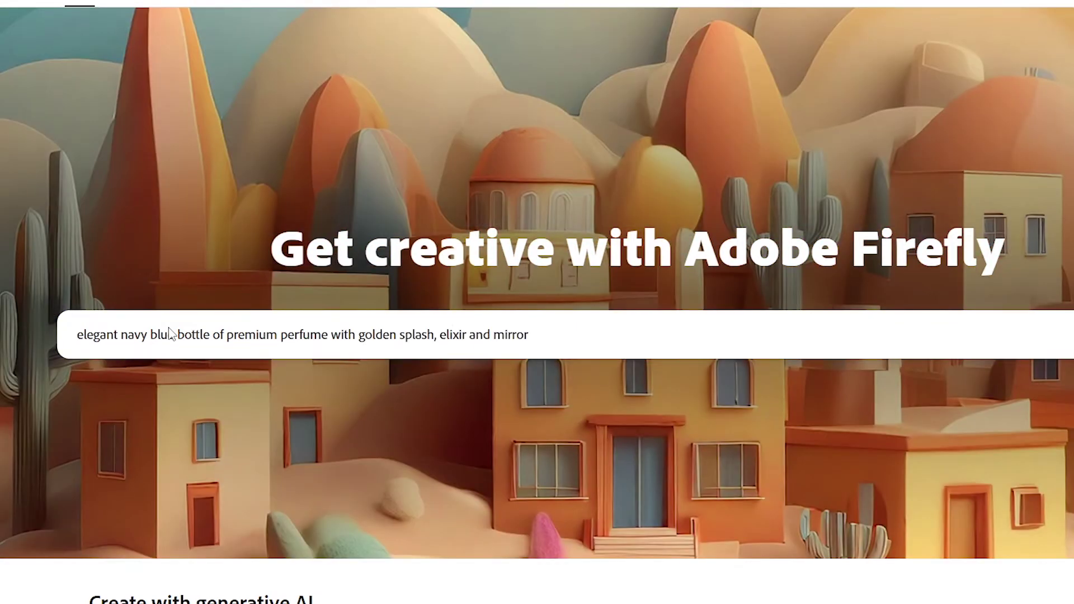
pyautogui.write(' reflection,')
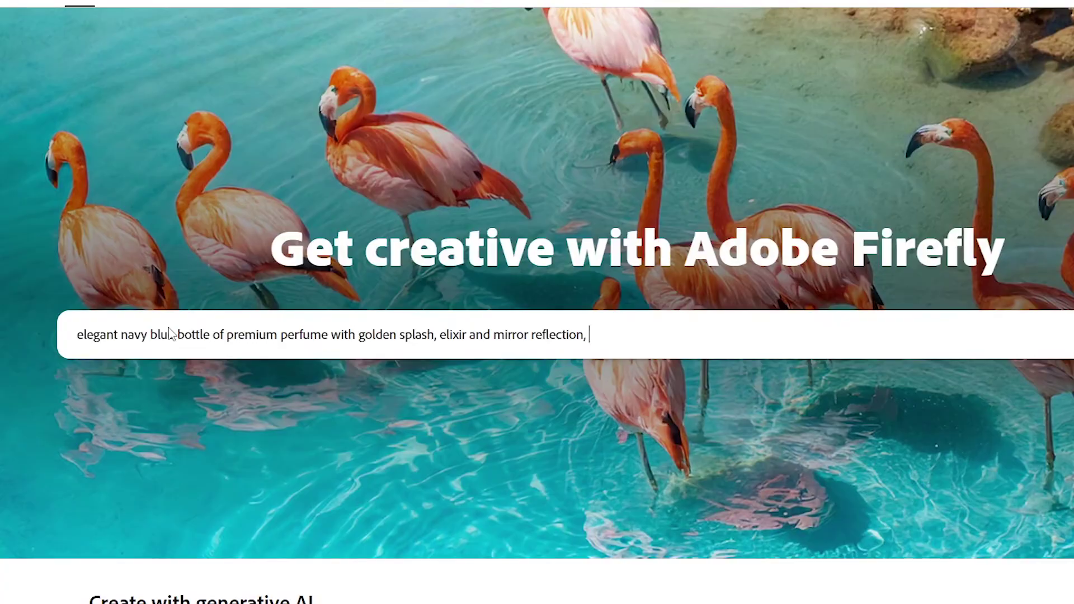
pyautogui.write('luxury scent, fragrance product,')
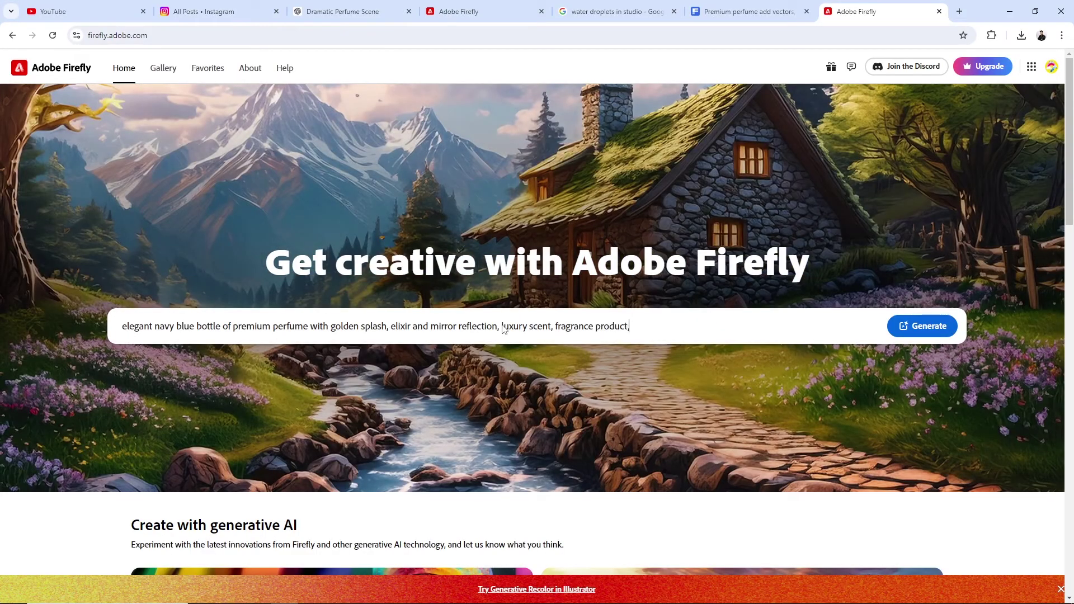
pyautogui.write('m')
pyautogui.press('Return')
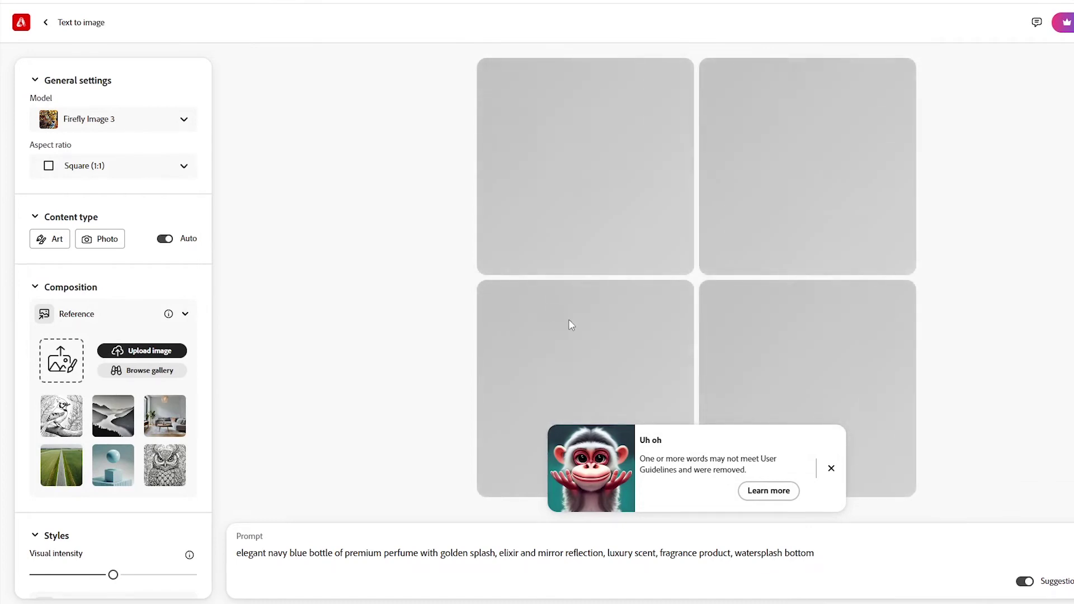
# - Dismiss the removed-words notice and download the ribbed blue bottle with spray cap
pyautogui.click(831, 468)
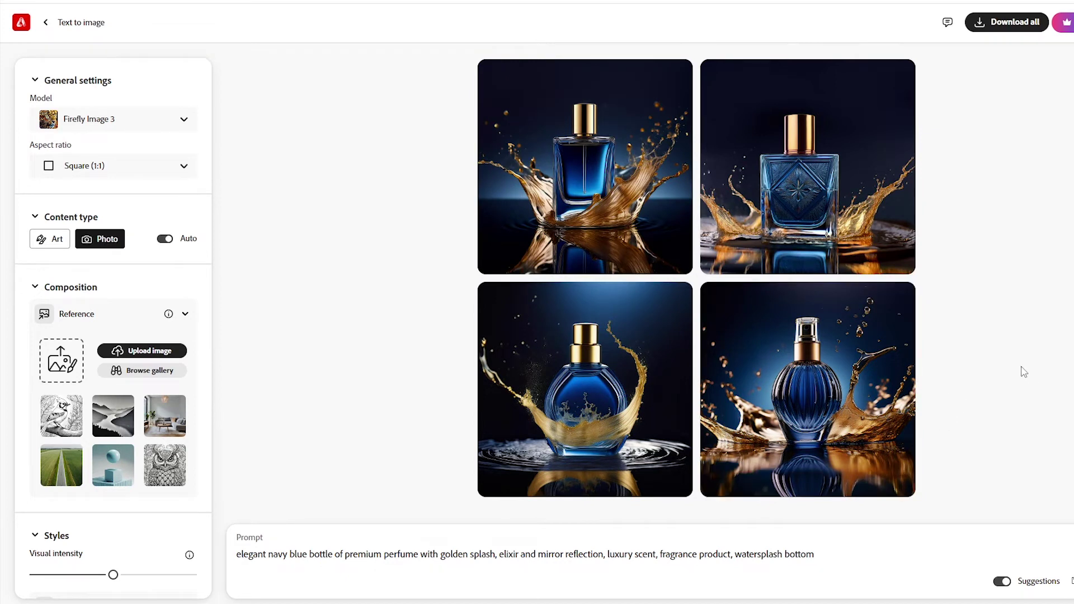
pyautogui.moveTo(807, 166)
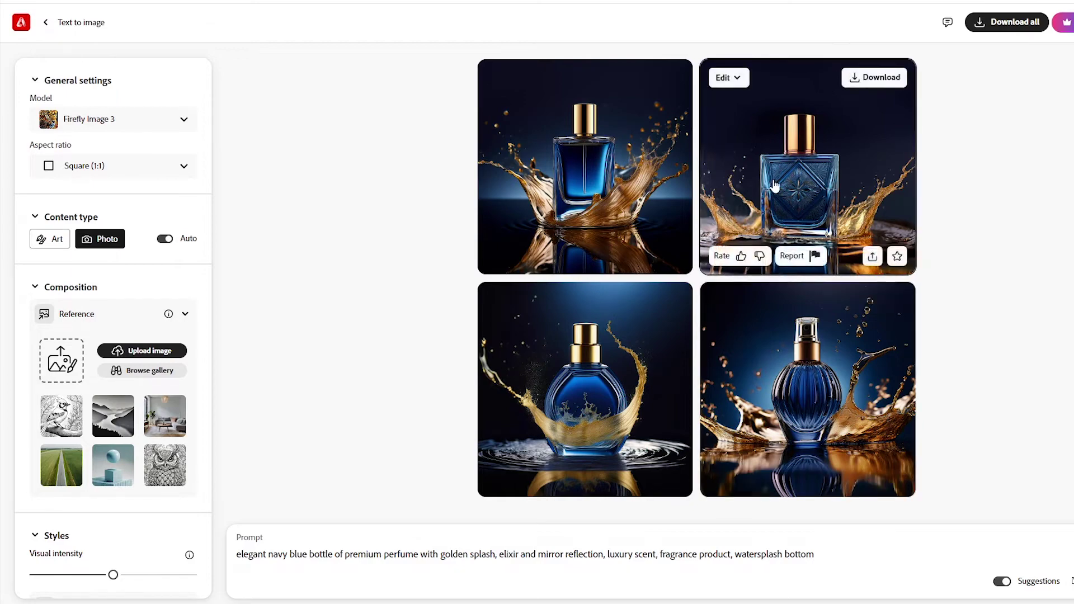
pyautogui.click(619, 183)
pyautogui.click(893, 316)
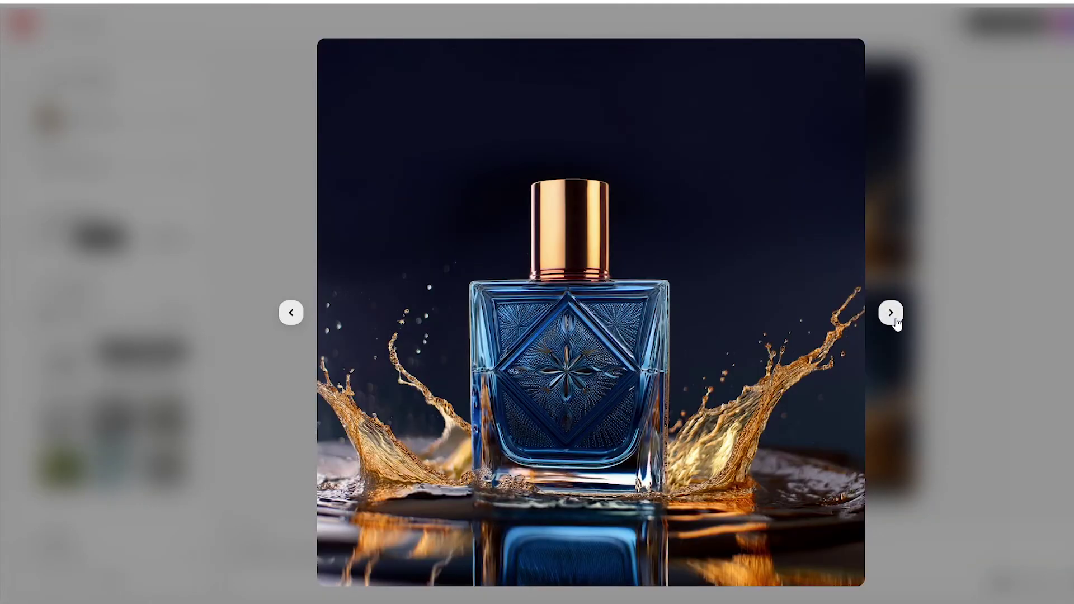
pyautogui.click(891, 313)
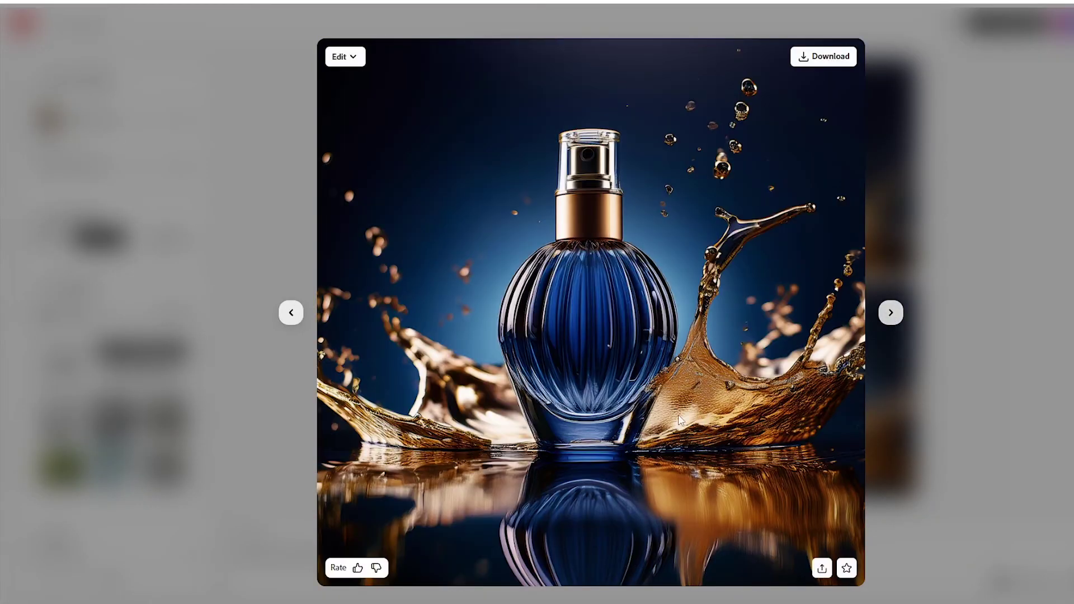
pyautogui.click(818, 66)
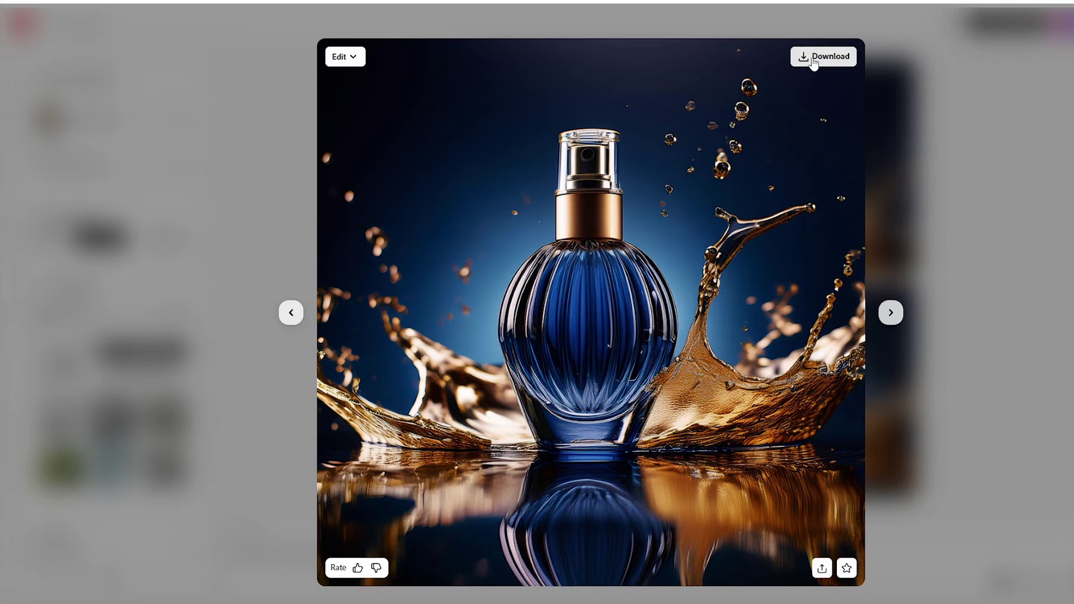
pyautogui.click(344, 57)
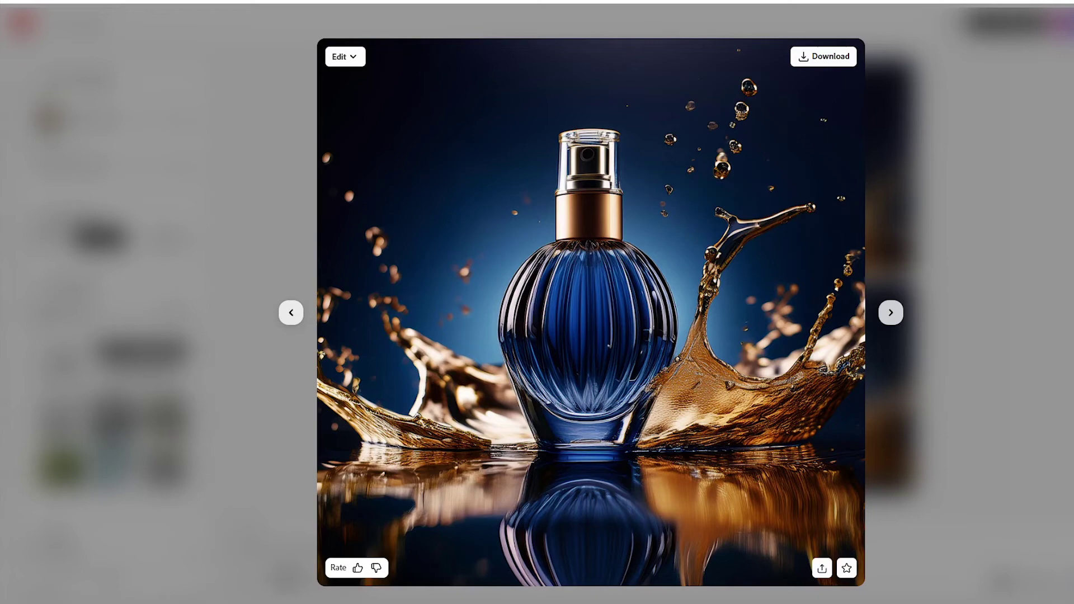
pyautogui.press('Escape')
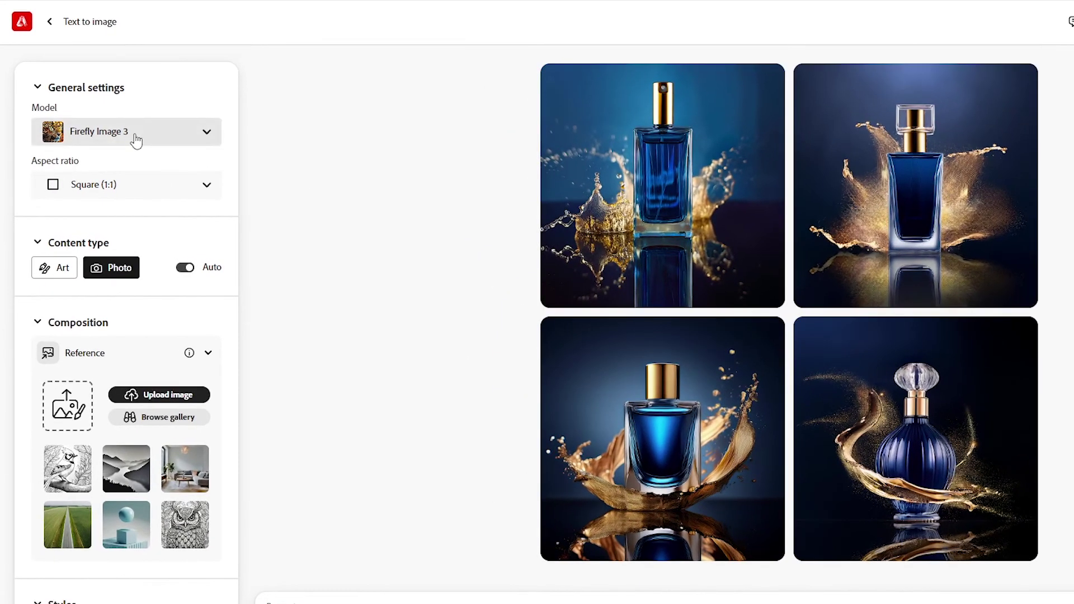
# - Keep Firefly Image 3 as the model and set aspect ratio to Widescreen (16:9)
pyautogui.click(136, 140)
pyautogui.click(119, 171)
pyautogui.click(123, 193)
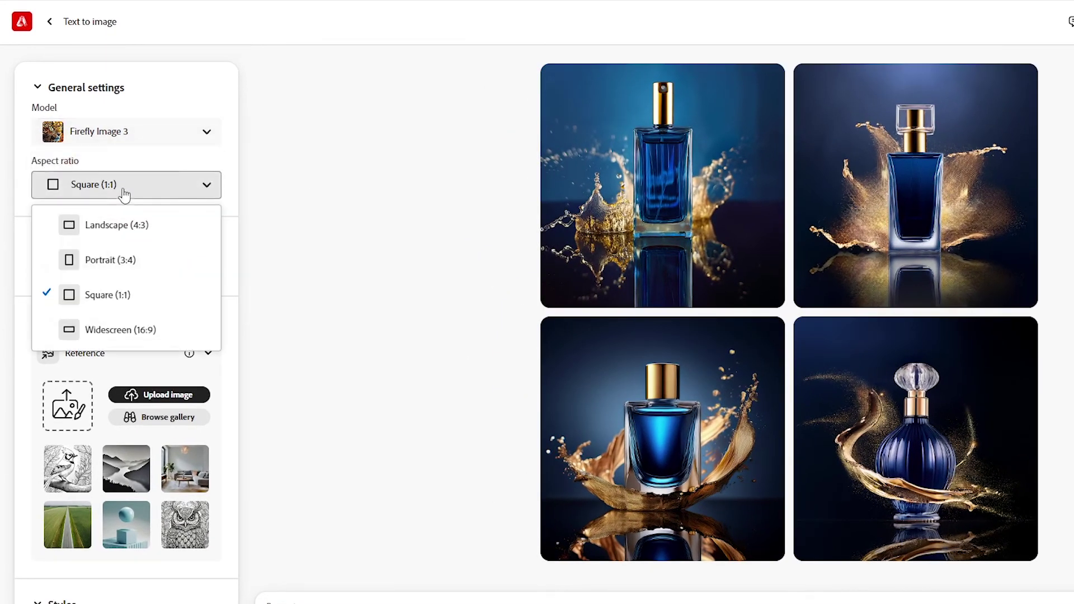
pyautogui.click(149, 325)
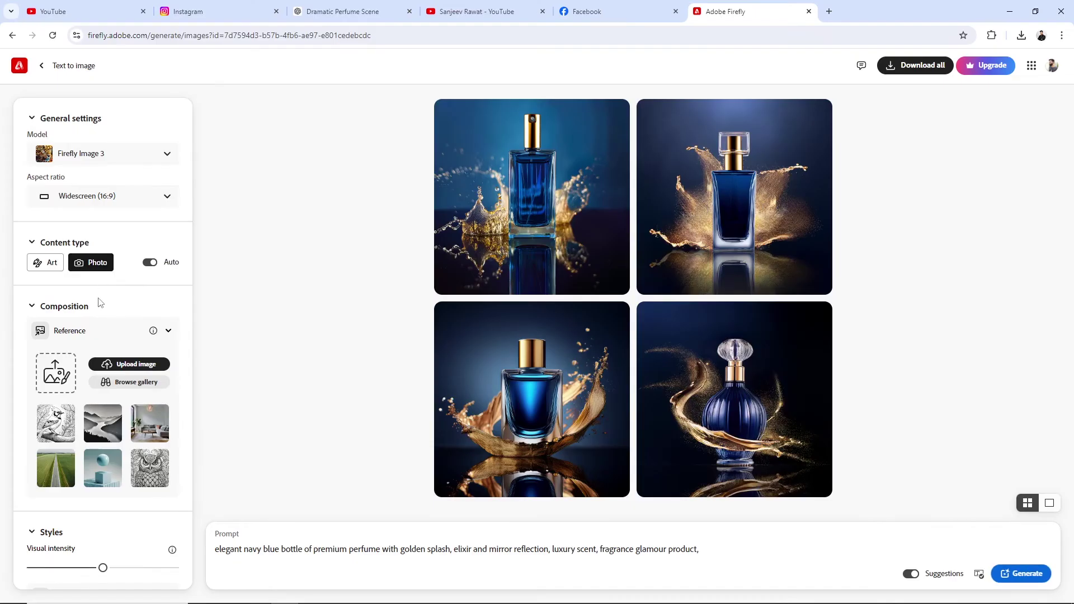
# - Upload Perfume_bottle as the composition reference and drag its strength to maximum
pyautogui.click(56, 373)
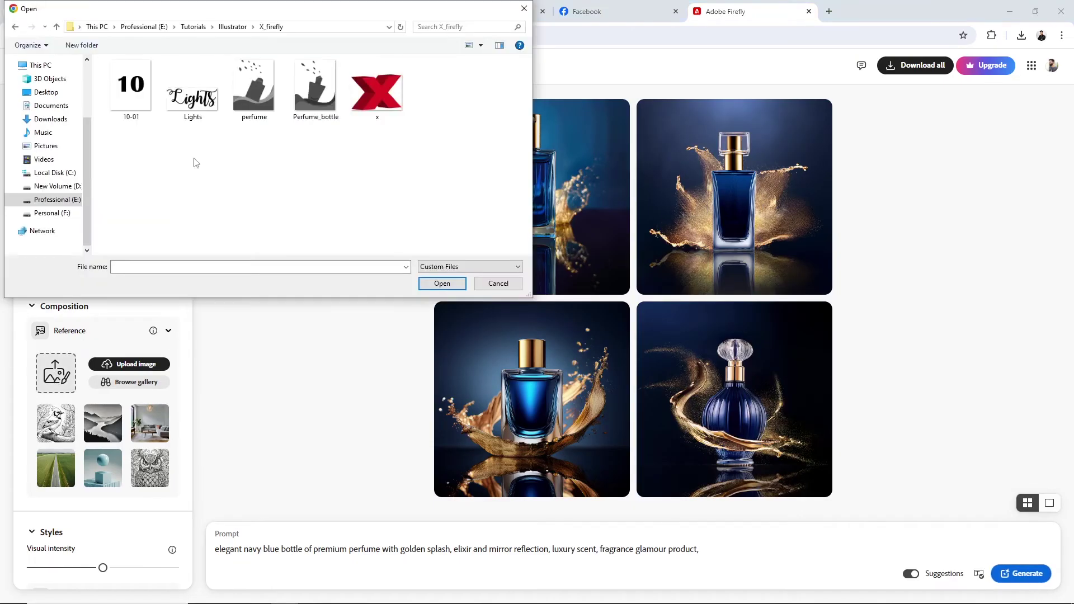
pyautogui.click(314, 88)
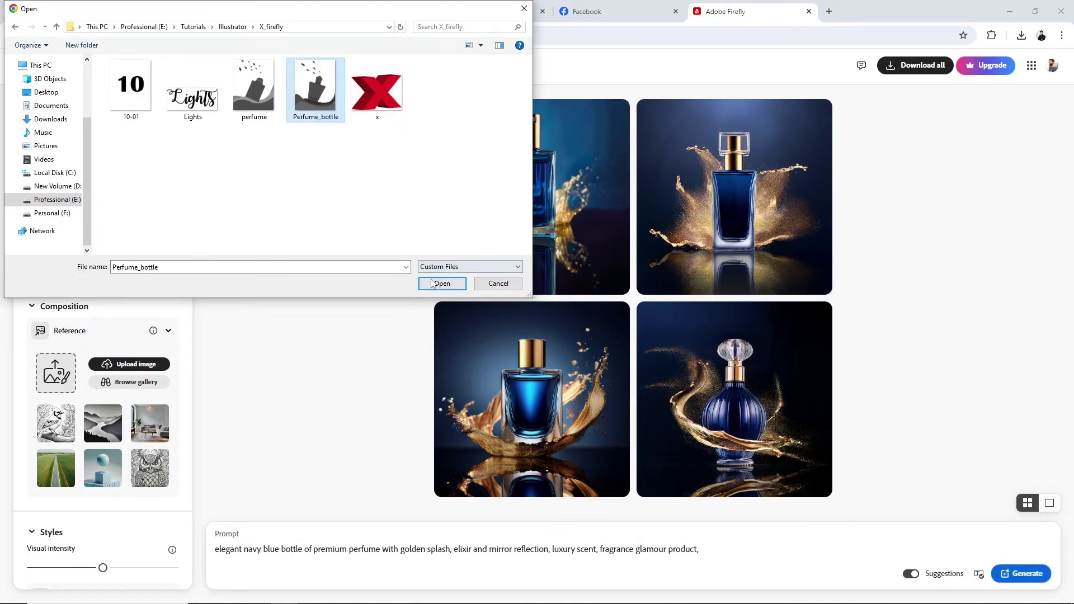
pyautogui.click(441, 284)
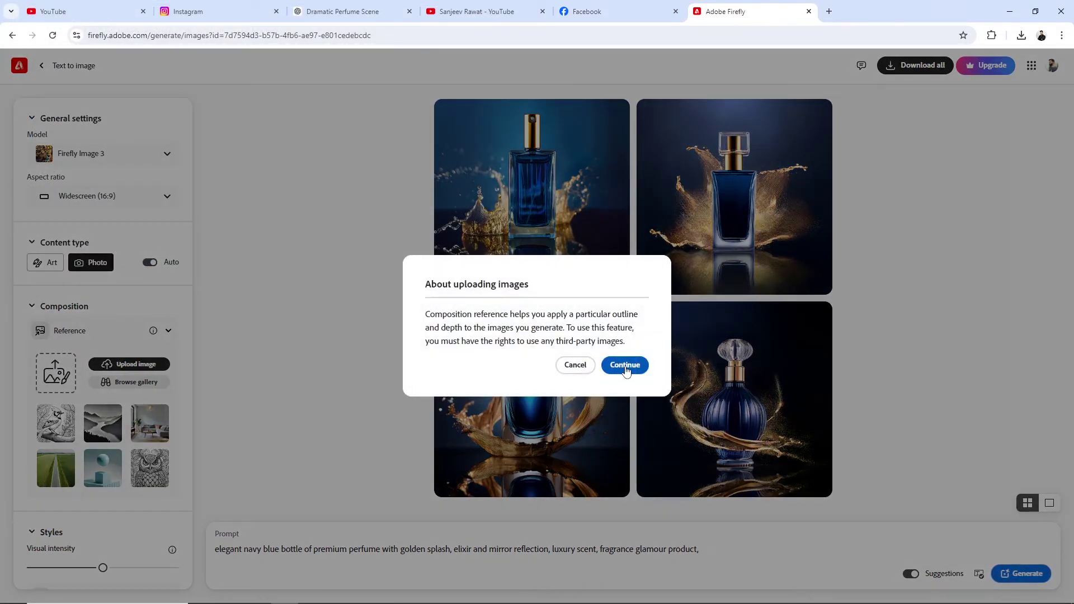
pyautogui.click(625, 365)
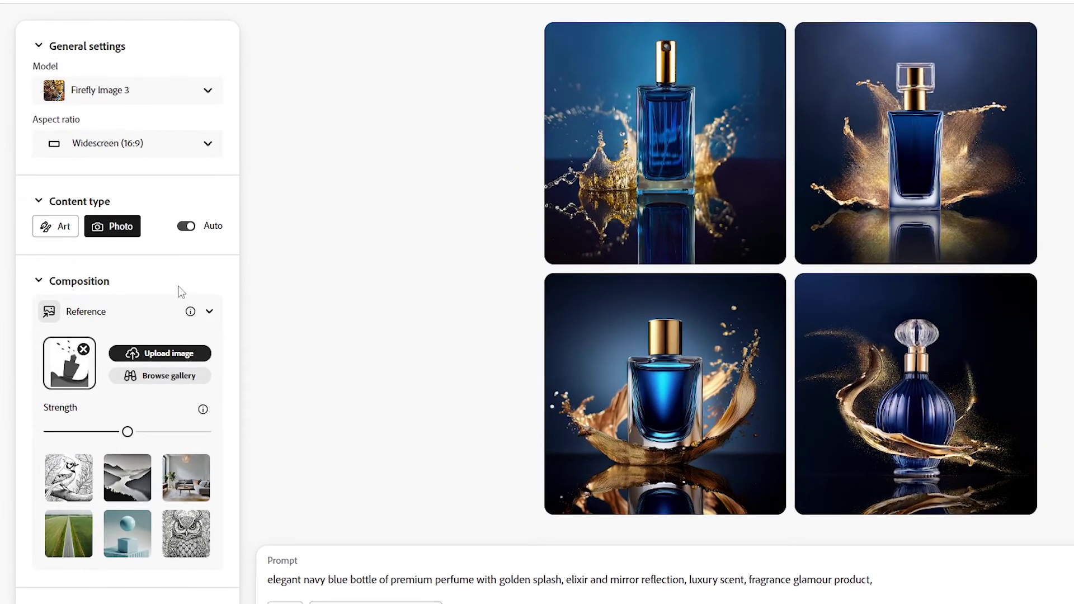
pyautogui.scroll(-4, 180, 291)
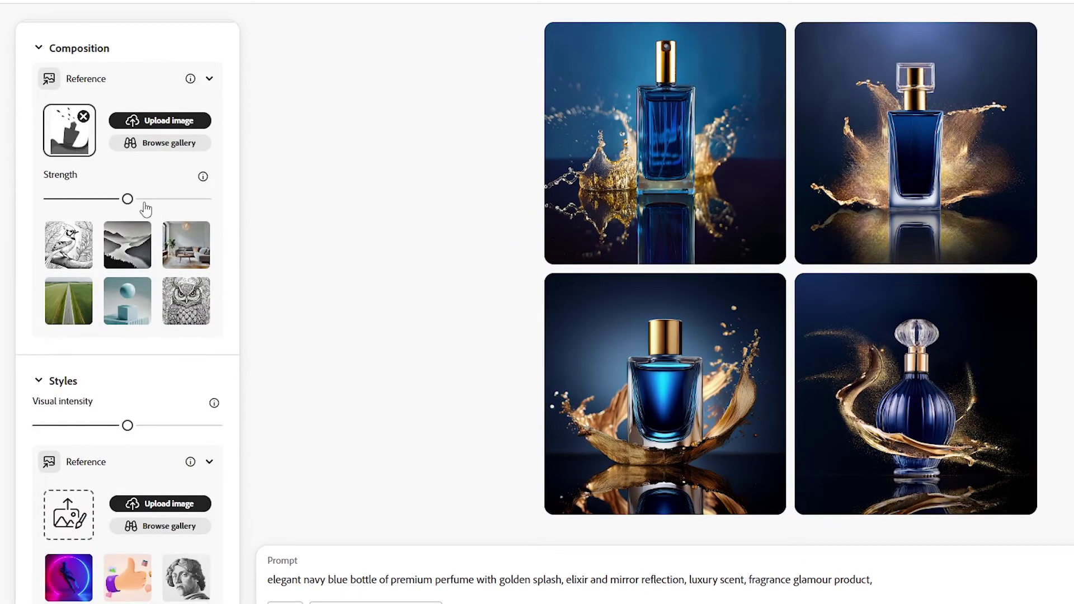
pyautogui.moveTo(127, 199); pyautogui.dragTo(206, 200)
pyautogui.click(68, 512)
# - Load a generated navy perfume image from Downloads as style reference, strength minimum, visual intensity lowered
pyautogui.click(63, 70)
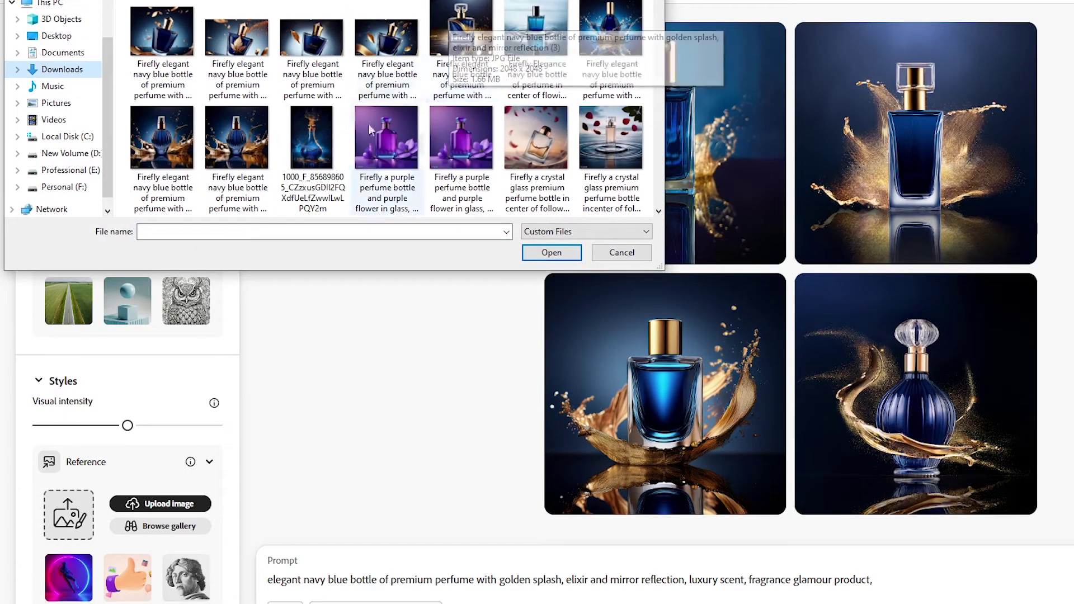
pyautogui.click(244, 159)
pyautogui.click(533, 249)
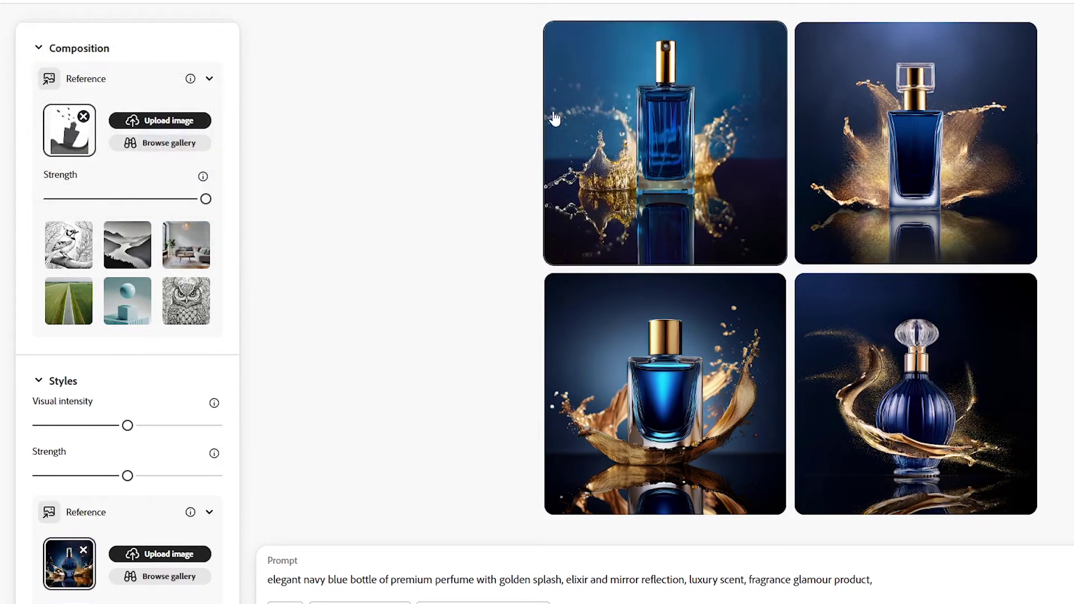
pyautogui.scroll(-2, 128, 492)
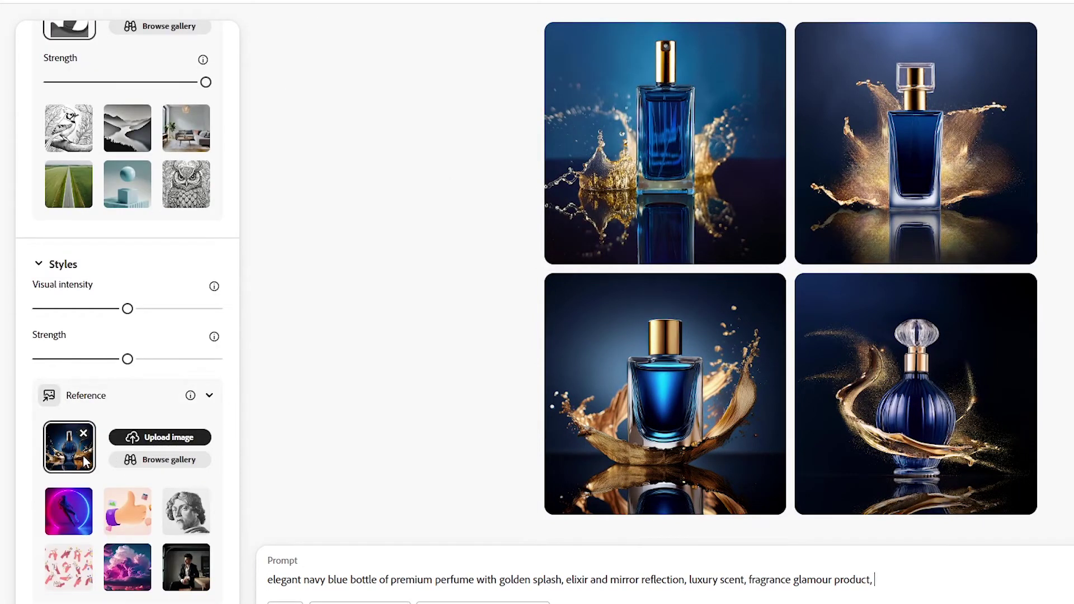
pyautogui.moveTo(128, 359); pyautogui.dragTo(46, 367)
pyautogui.moveTo(128, 309); pyautogui.dragTo(82, 309)
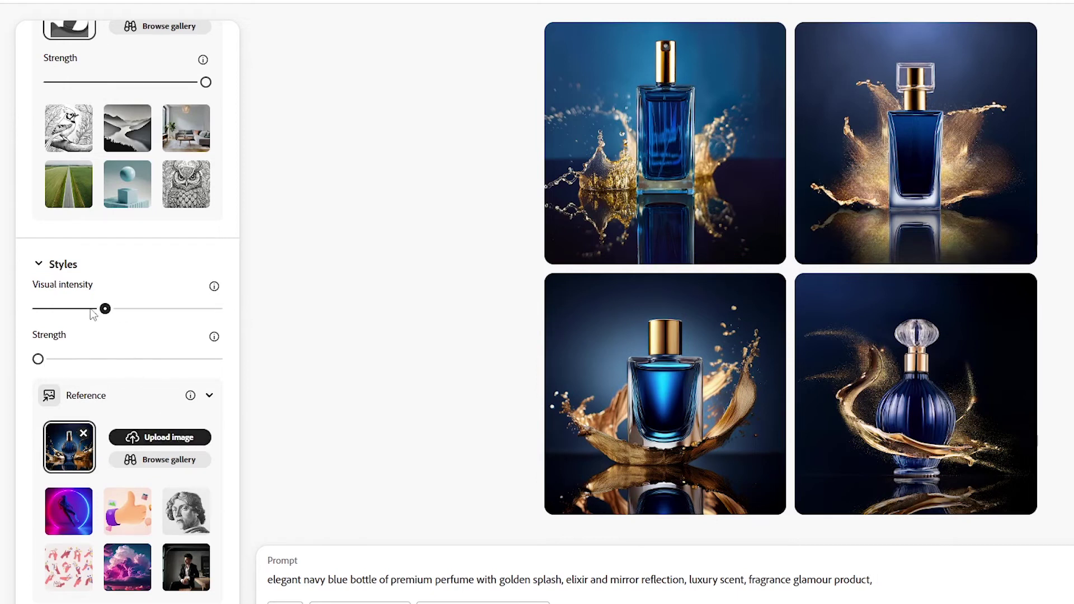
pyautogui.scroll(-4, 181, 403)
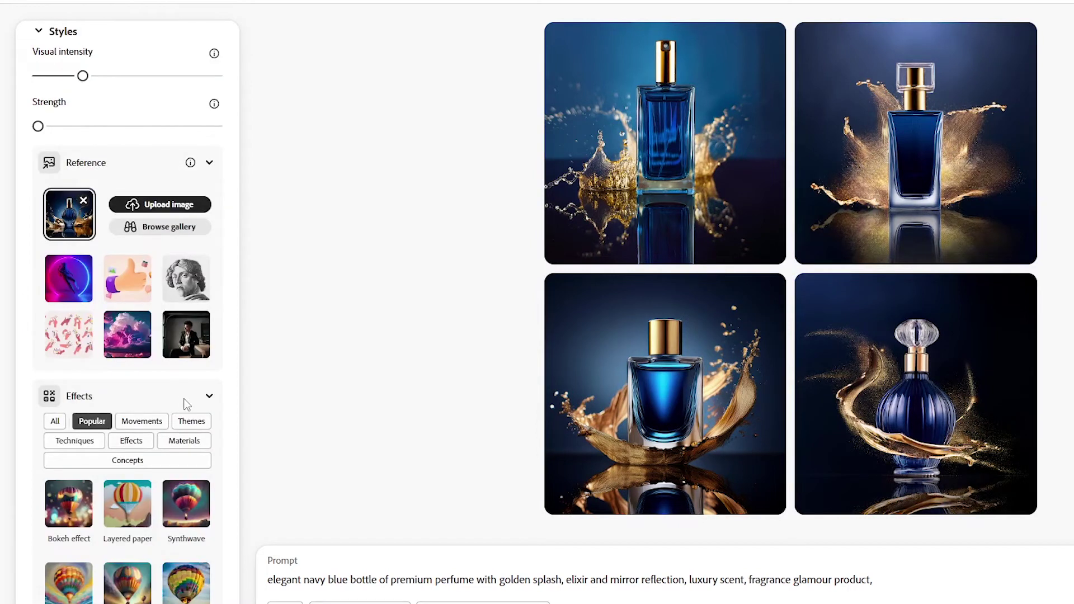
# - Apply the Hyper realistic effect, set lighting to Studio light, and show the camera angle options
pyautogui.scroll(-3, 186, 404)
pyautogui.click(186, 411)
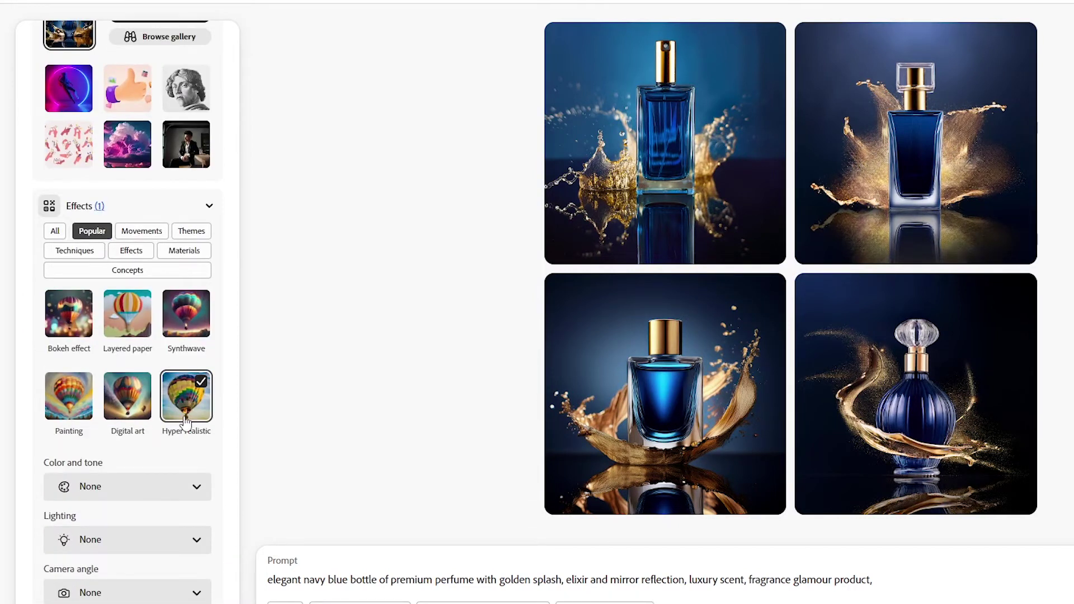
pyautogui.click(197, 541)
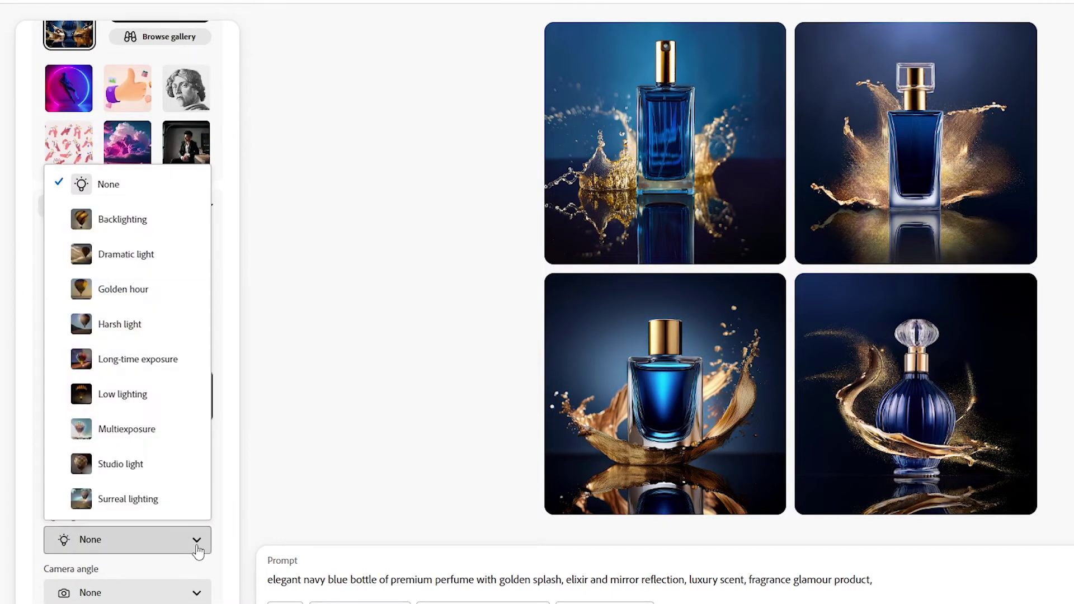
pyautogui.click(143, 465)
pyautogui.click(128, 593)
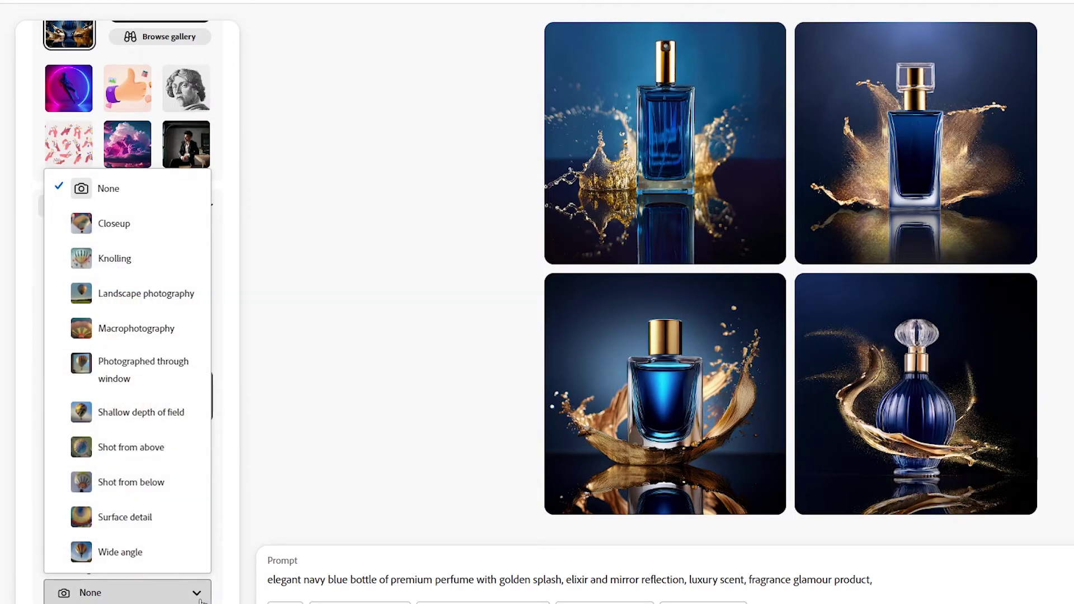
# - Extend the prompt with 'sand dune in bottom', falling leaves and dramatic scene wording, then generate
pyautogui.write(' sand')
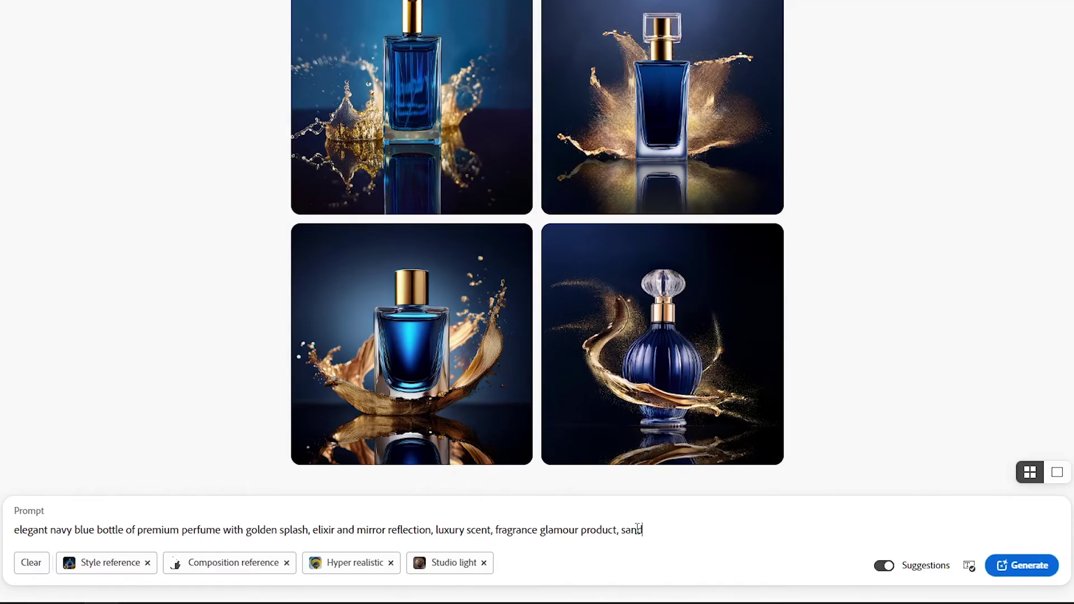
pyautogui.write(' dune in bottom')
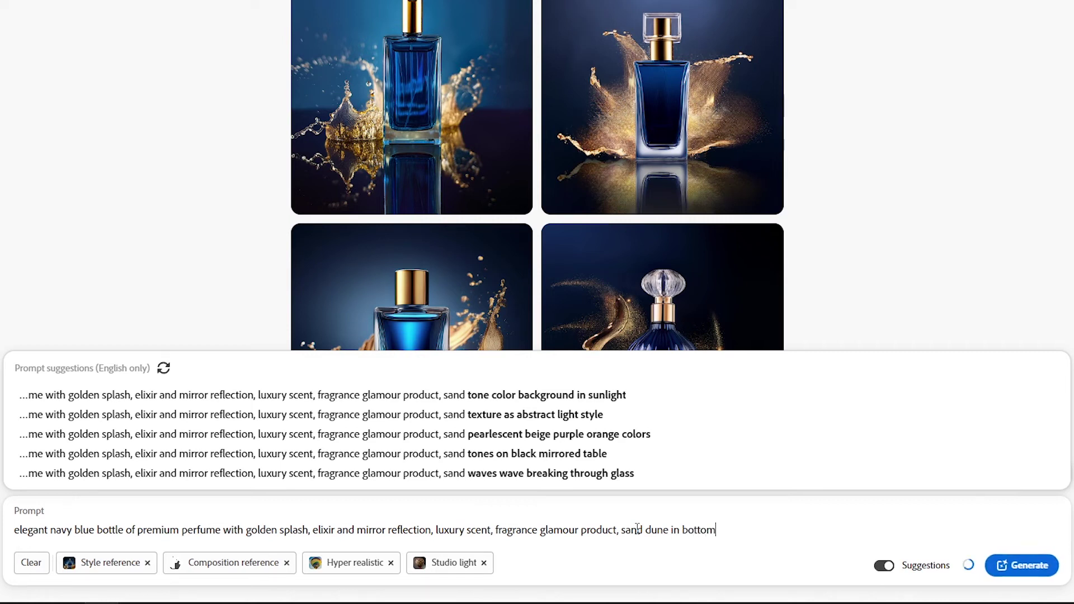
pyautogui.write(',')
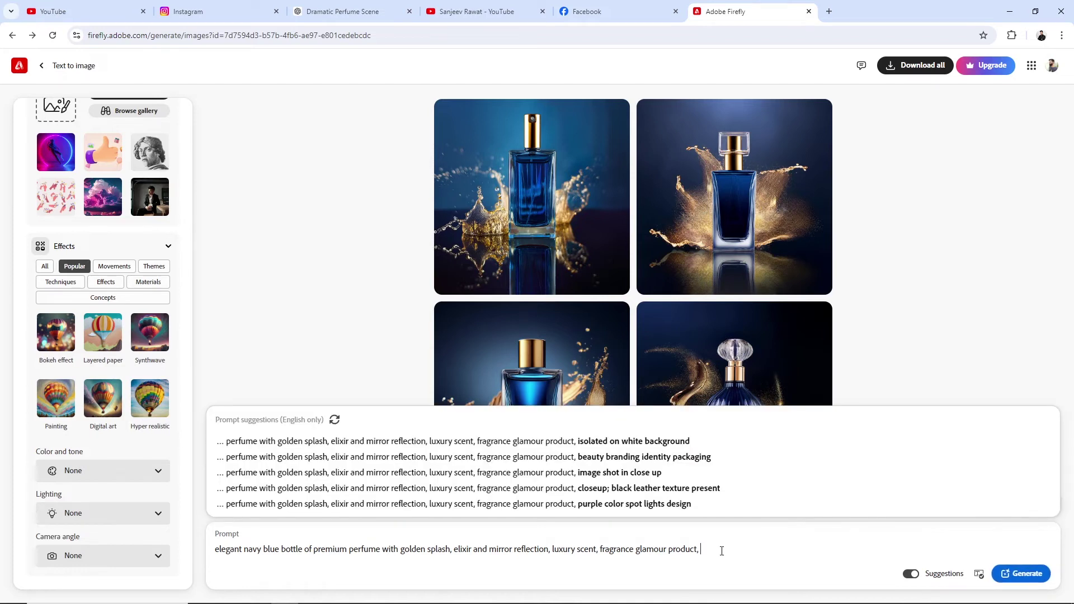
pyautogui.write(' le')
pyautogui.write('ky, n')
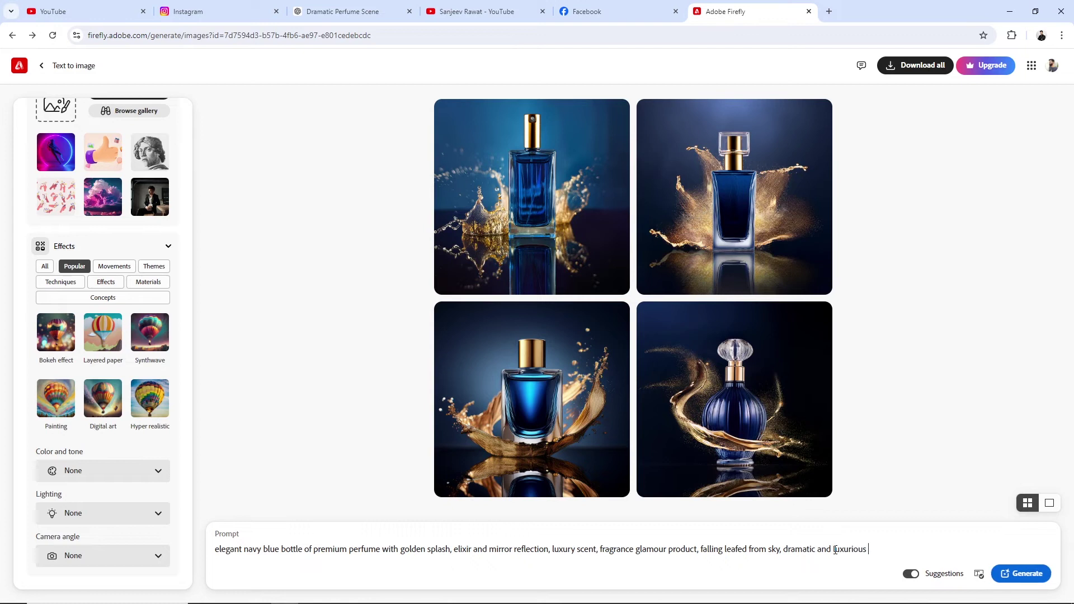
pyautogui.write('l')
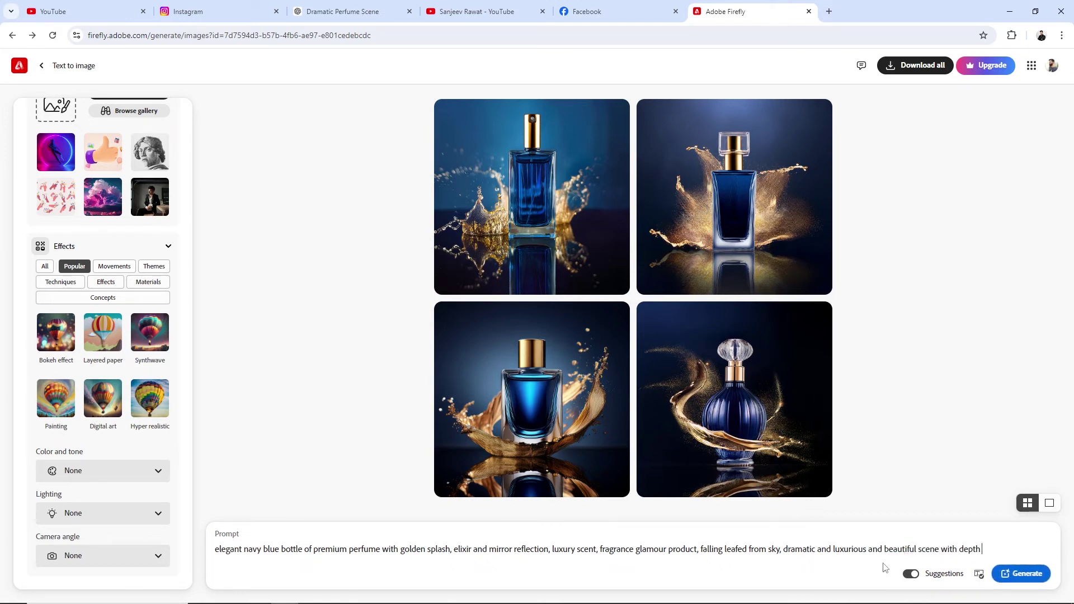
pyautogui.click(1021, 574)
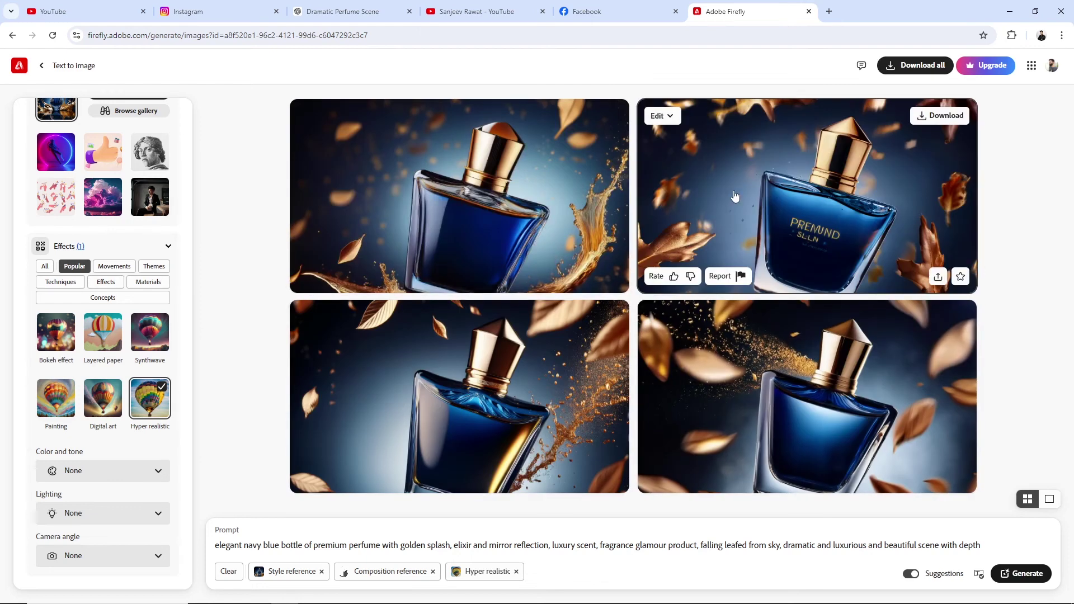
# - Preview the generated perfume images one by one in the enlarged view, then return to the grid
pyautogui.click(735, 195)
pyautogui.click(997, 330)
pyautogui.click(997, 329)
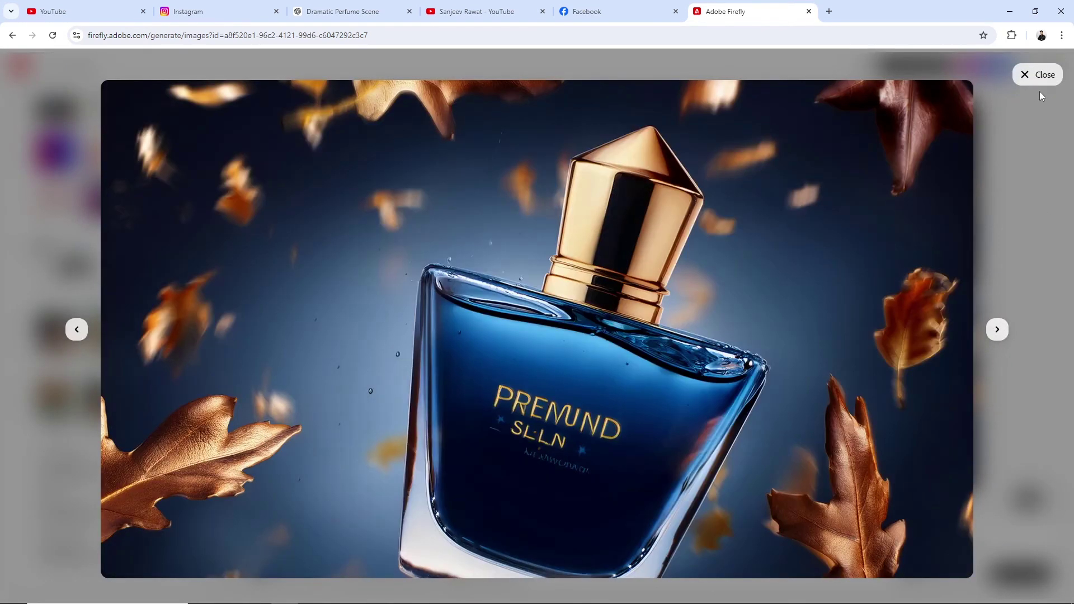
pyautogui.click(1038, 75)
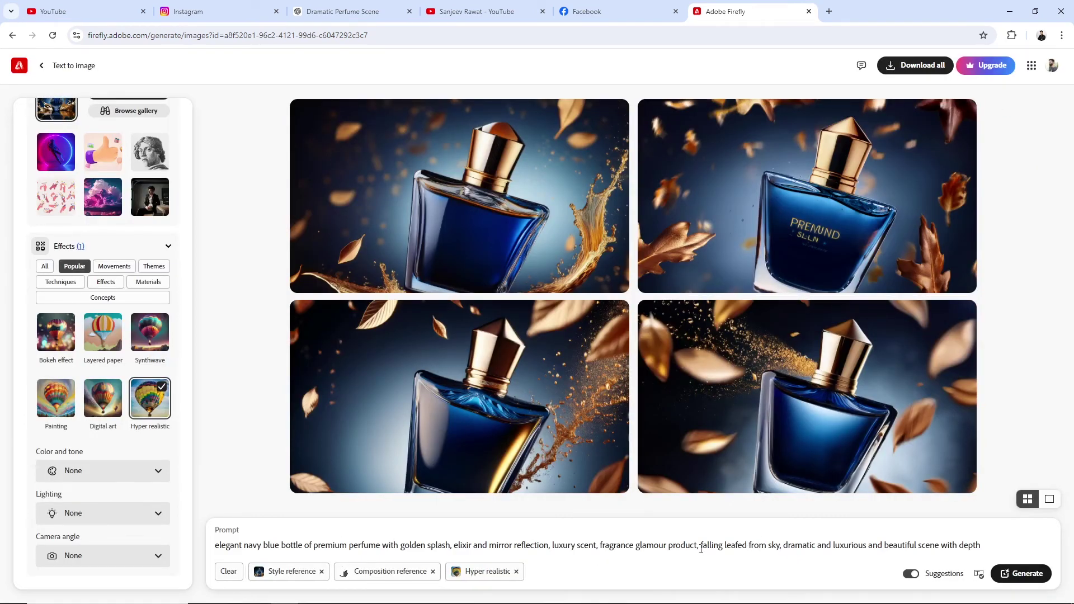
# - Add 'small' and 'with motion blur' to the falling-leaves prompt and regenerate the images
pyautogui.write('small')
pyautogui.click(804, 545)
pyautogui.press('BackSpace')
pyautogui.write('with motion blur ,')
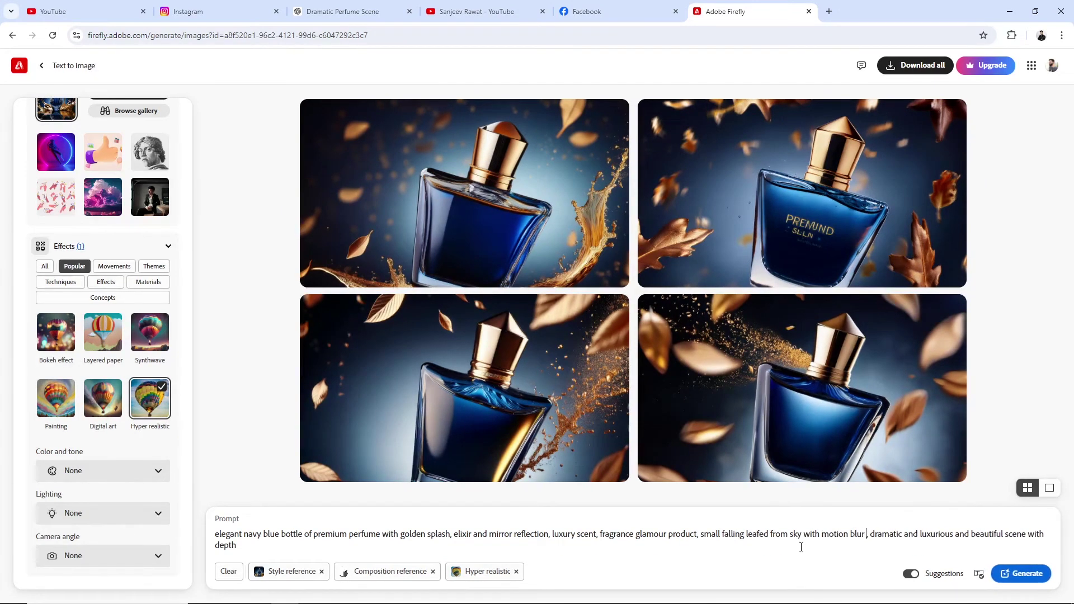
pyautogui.press('Return')
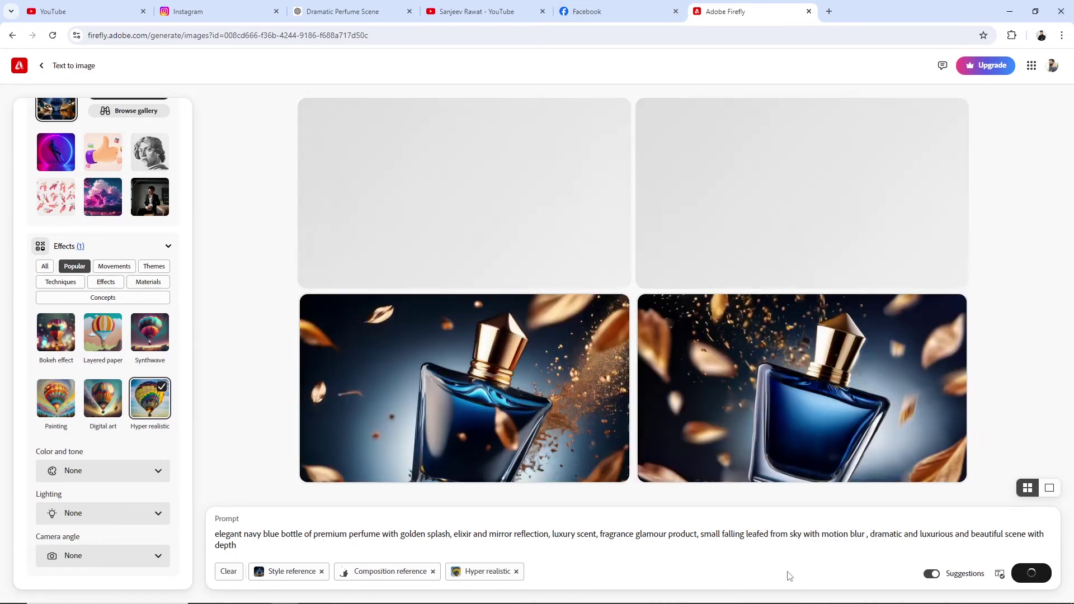
# - Review the new perfume images at full size, then close the full-size view
pyautogui.click(814, 245)
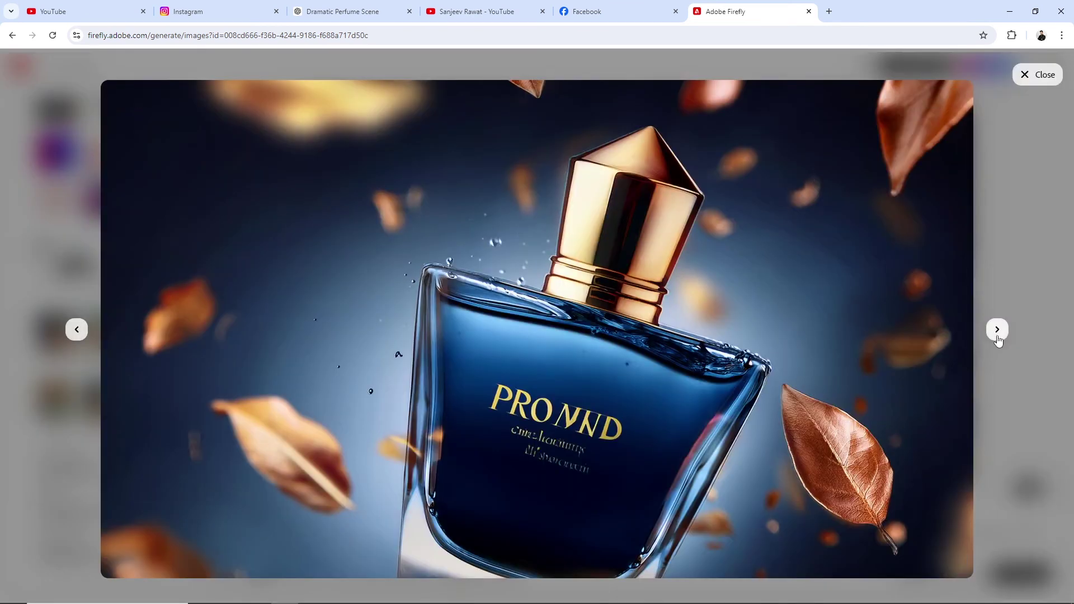
pyautogui.click(996, 329)
pyautogui.click(997, 329)
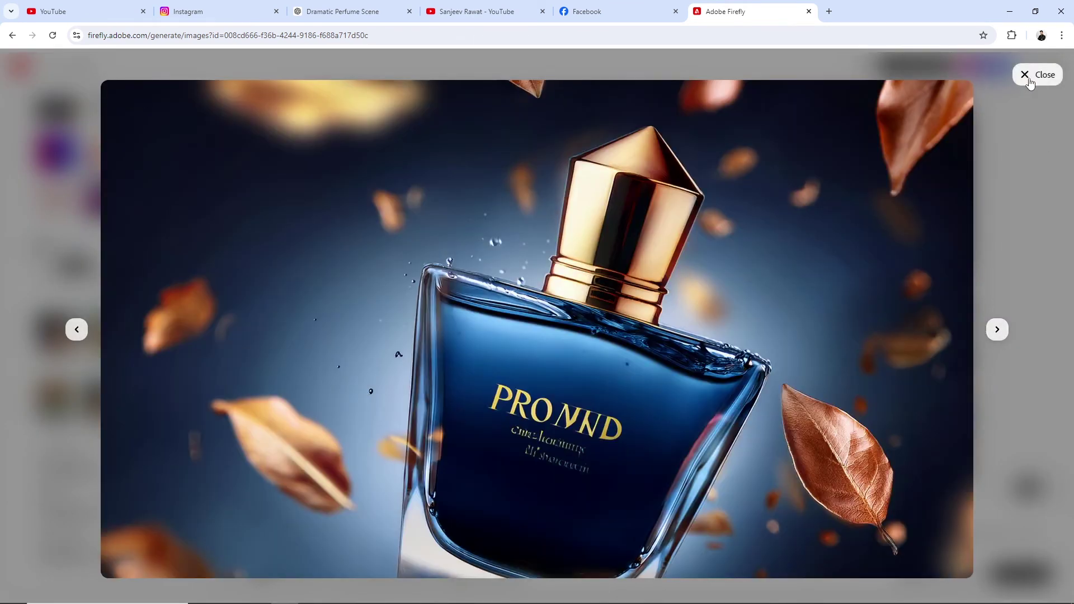
pyautogui.click(1038, 74)
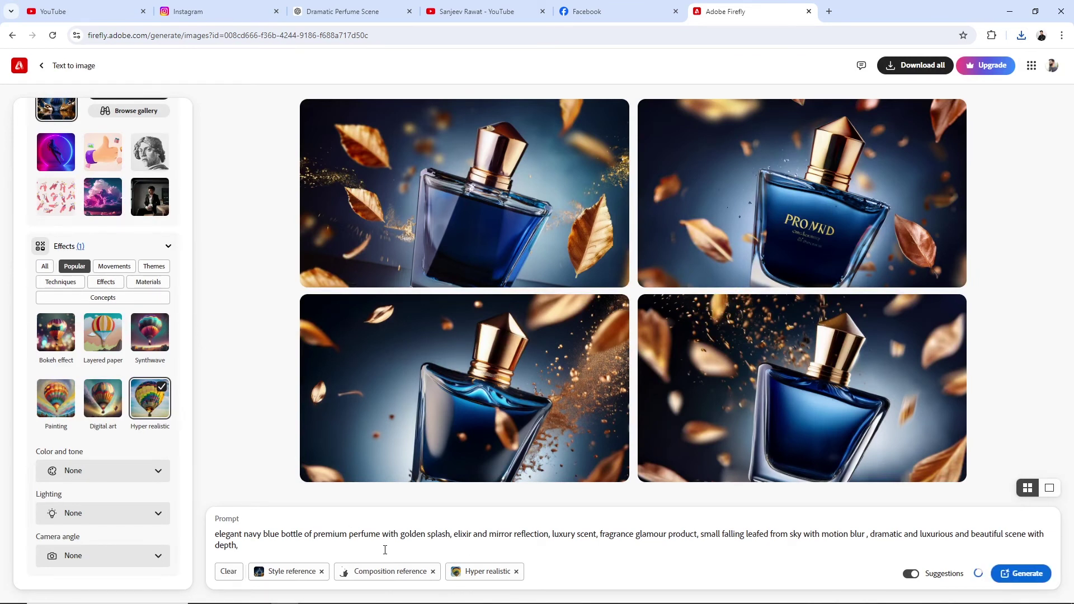
# - Replace the falling leaves description in the prompt with 'crystal water splash'
pyautogui.moveTo(217, 533); pyautogui.dragTo(348, 549)
pyautogui.click(681, 543)
pyautogui.moveTo(702, 533); pyautogui.dragTo(726, 560)
pyautogui.press('BackSpace')
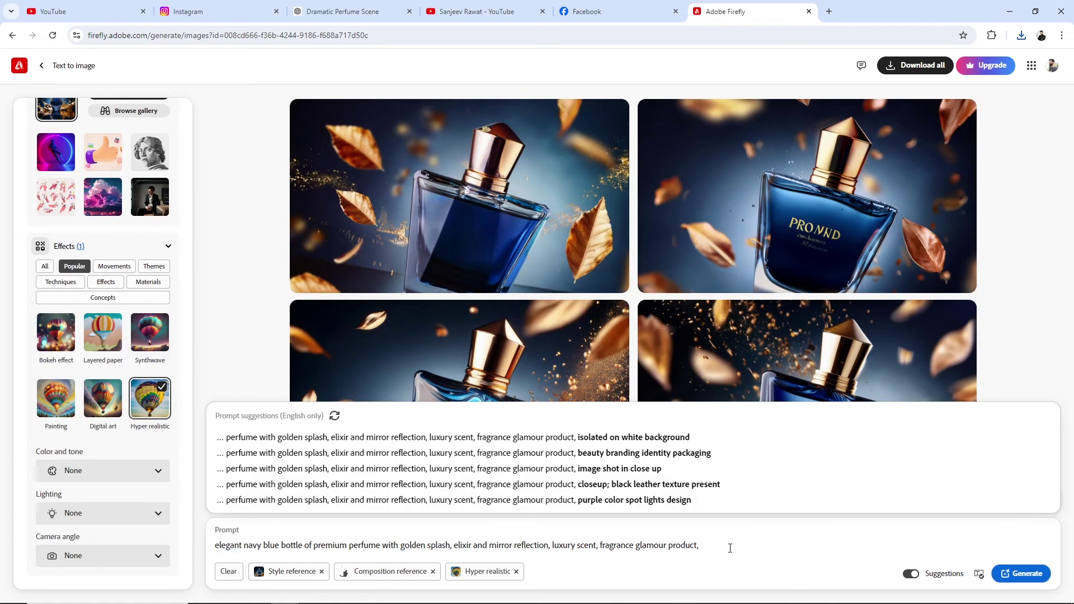
pyautogui.write('mi')
pyautogui.press('BackSpace')
pyautogui.press('BackSpace')
pyautogui.write('stal water splash')
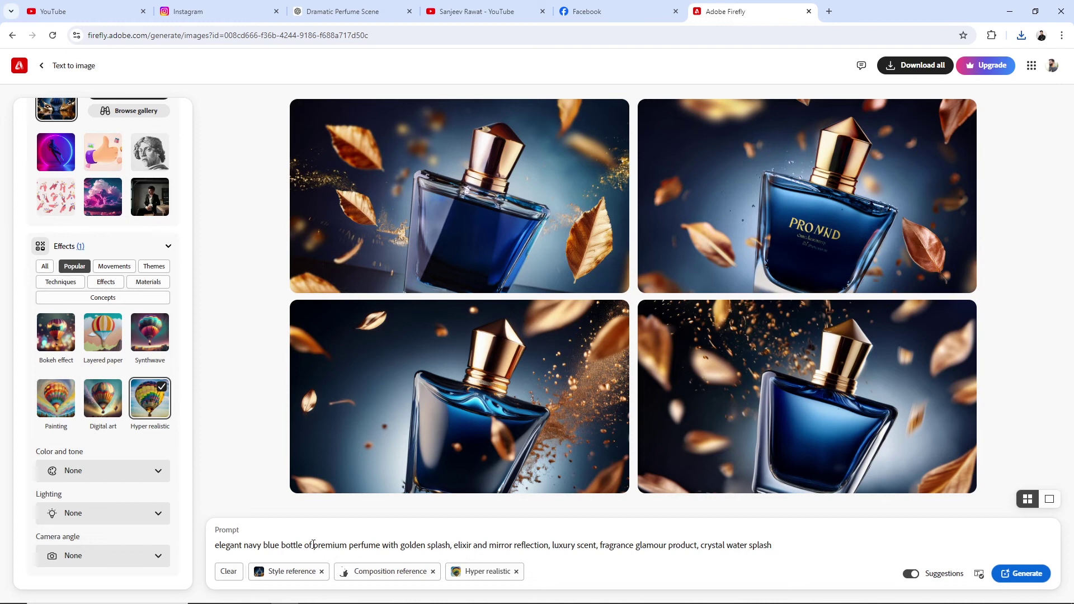
# - Add 'full of', 'small' and 'wide landscape shot, dramatic and beautiful' to the prompt, then generate
pyautogui.click(350, 545)
pyautogui.write('full of')
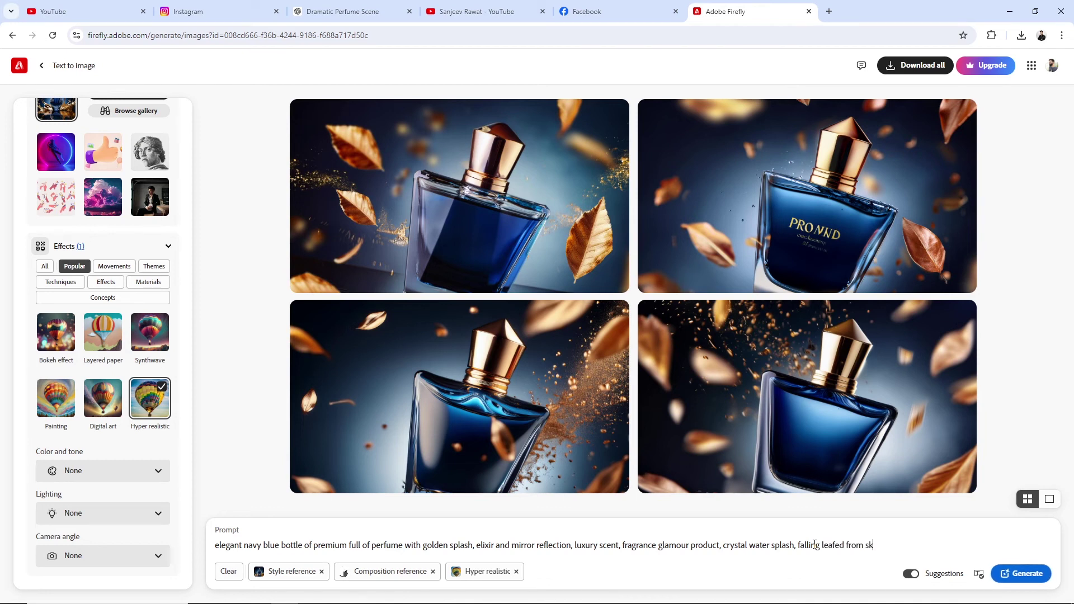
pyautogui.click(820, 546)
pyautogui.write('small')
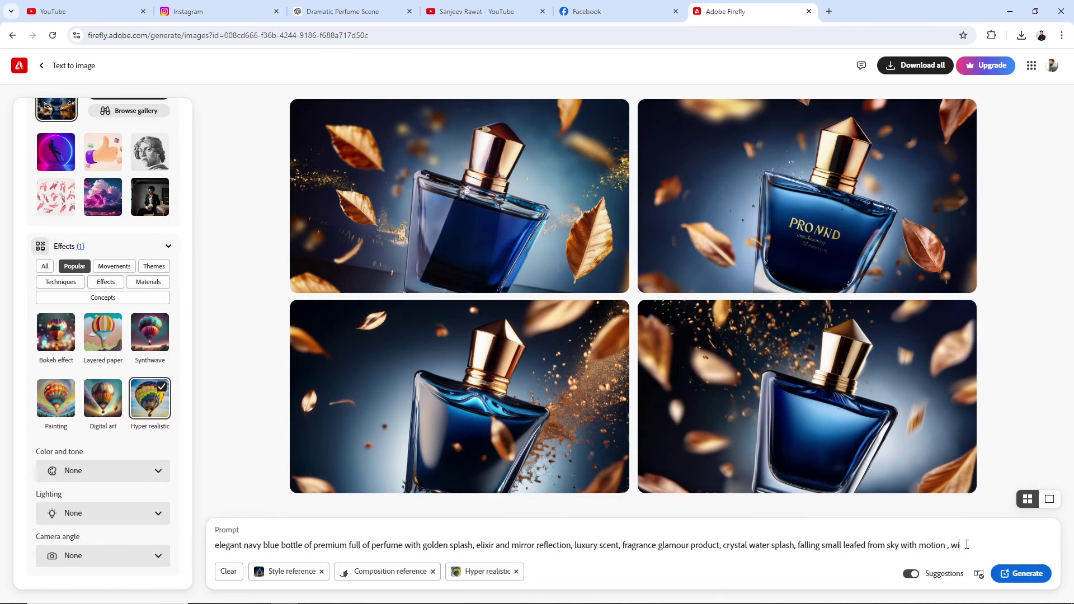
pyautogui.moveTo(951, 545); pyautogui.dragTo(1034, 549)
pyautogui.write('wide landsc')
pyautogui.write('ape shot , dramatic and beauti')
pyautogui.write('full')
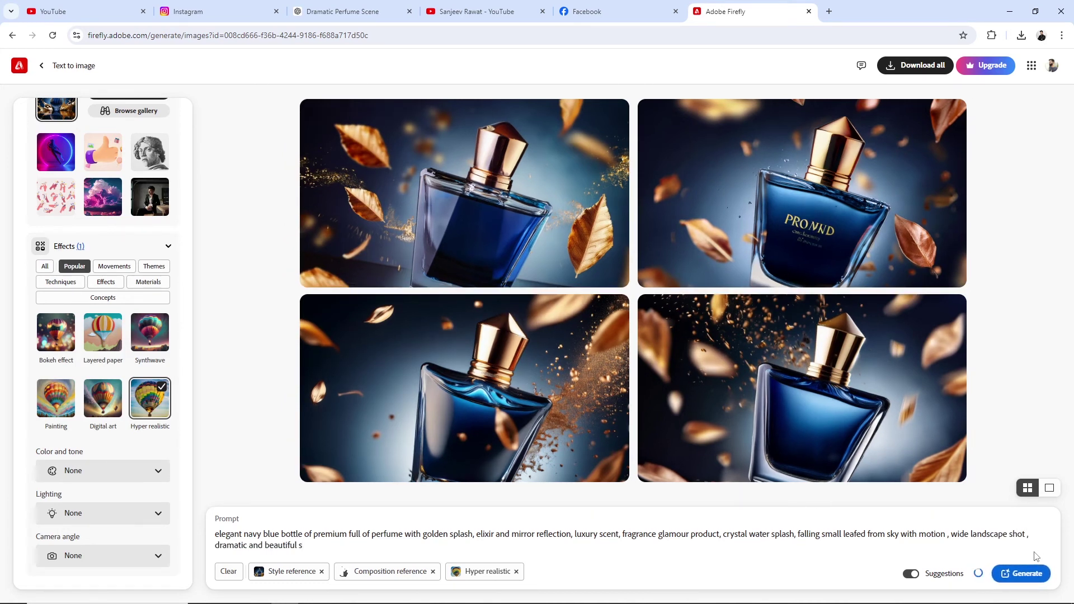
pyautogui.click(1029, 573)
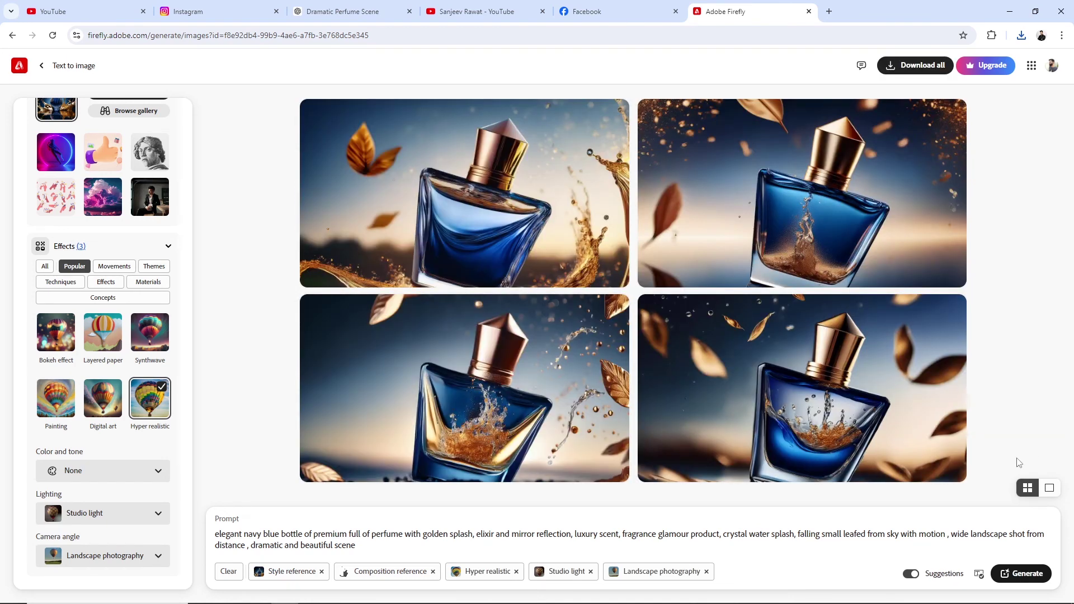
pyautogui.click(593, 263)
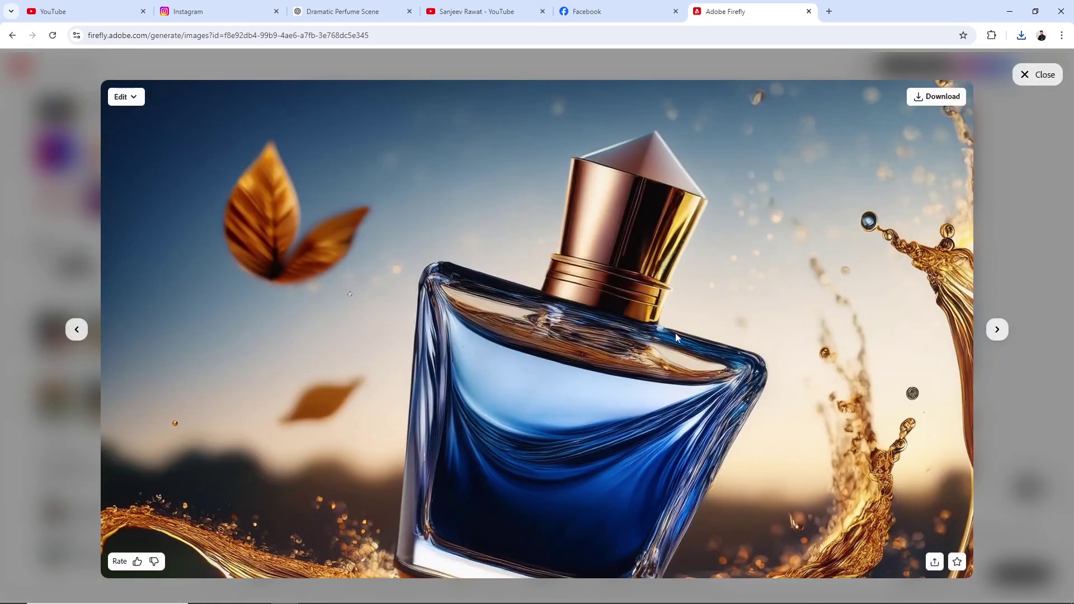
pyautogui.click(937, 96)
pyautogui.click(1038, 74)
pyautogui.click(865, 329)
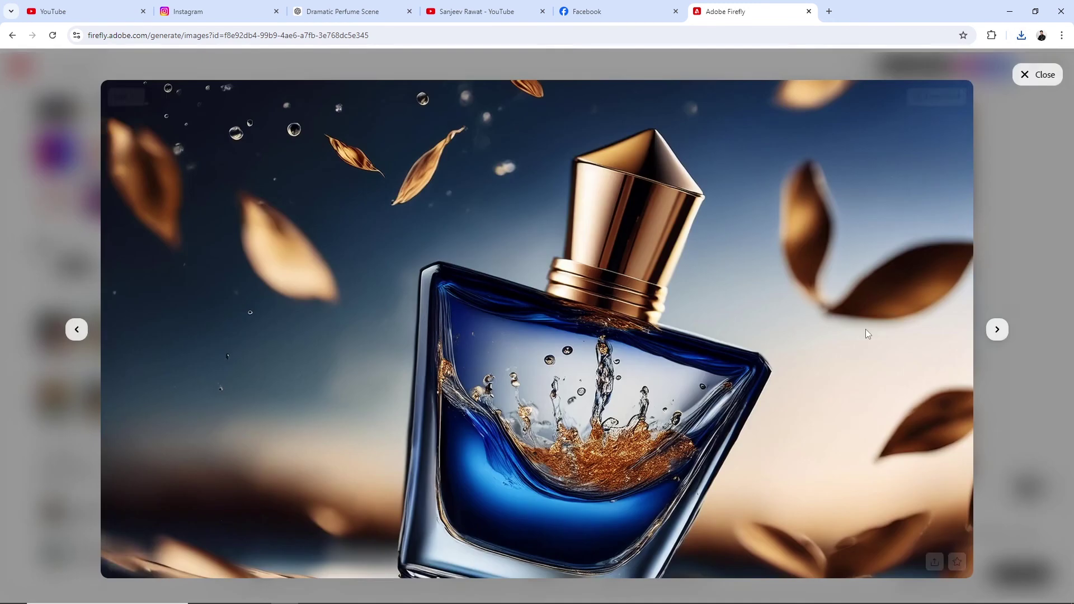
pyautogui.click(1037, 74)
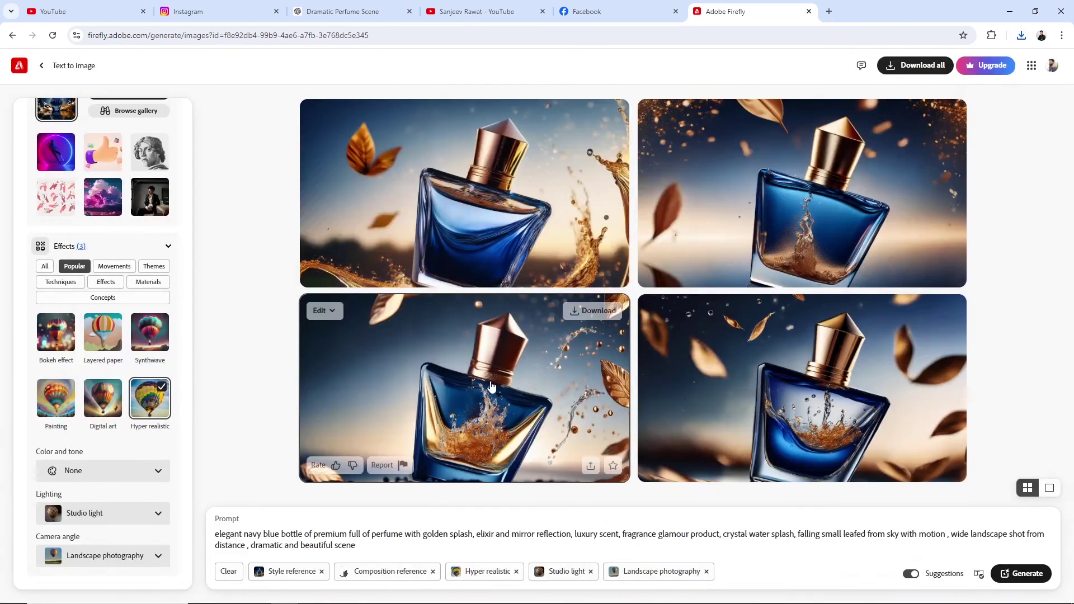
pyautogui.click(492, 386)
pyautogui.click(1039, 75)
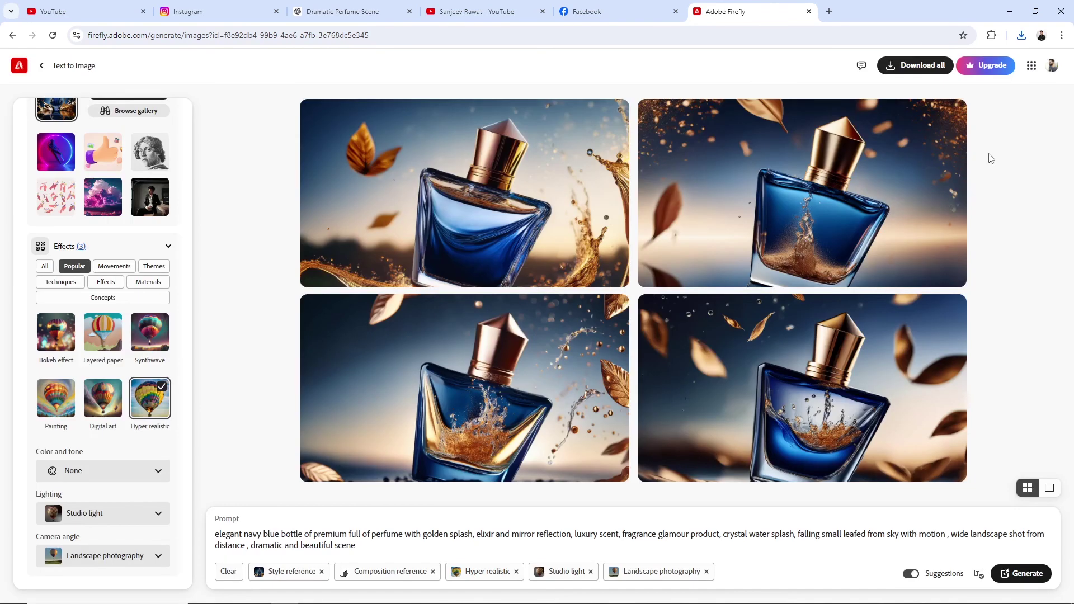